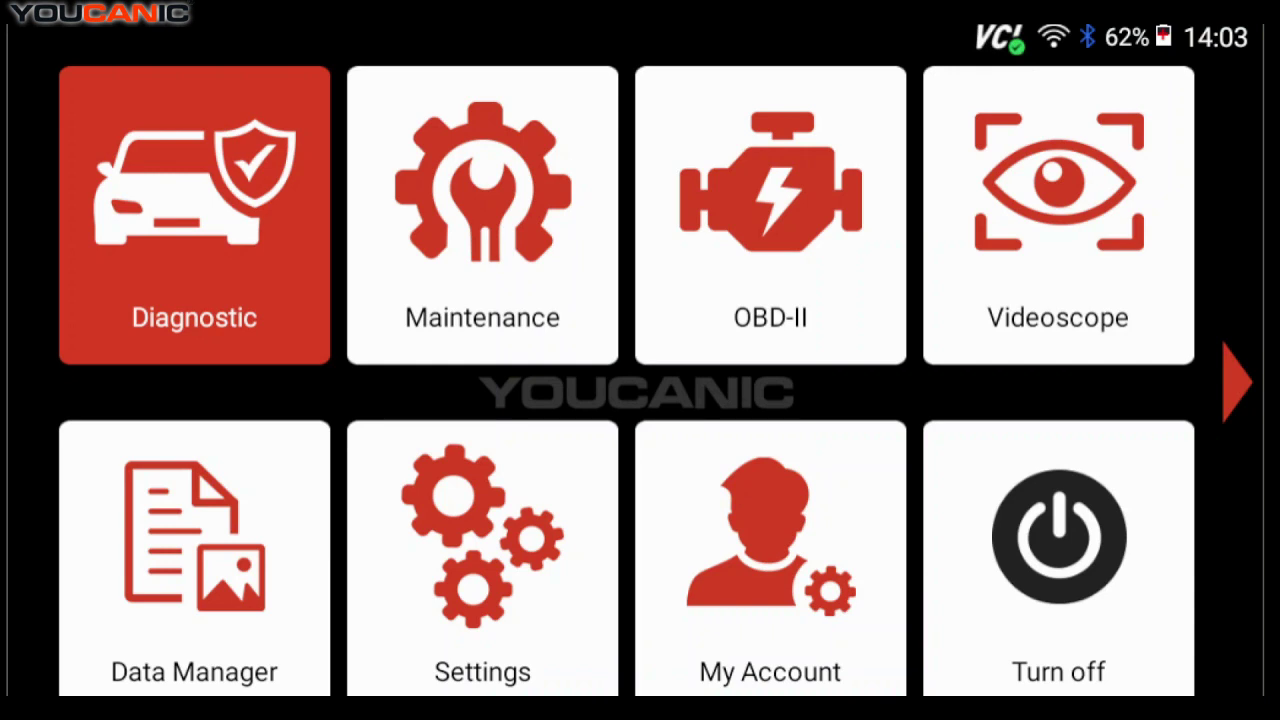
- Start a vehicle diagnostic for AUDI and identify the car through Manual Selection
click(200, 212)
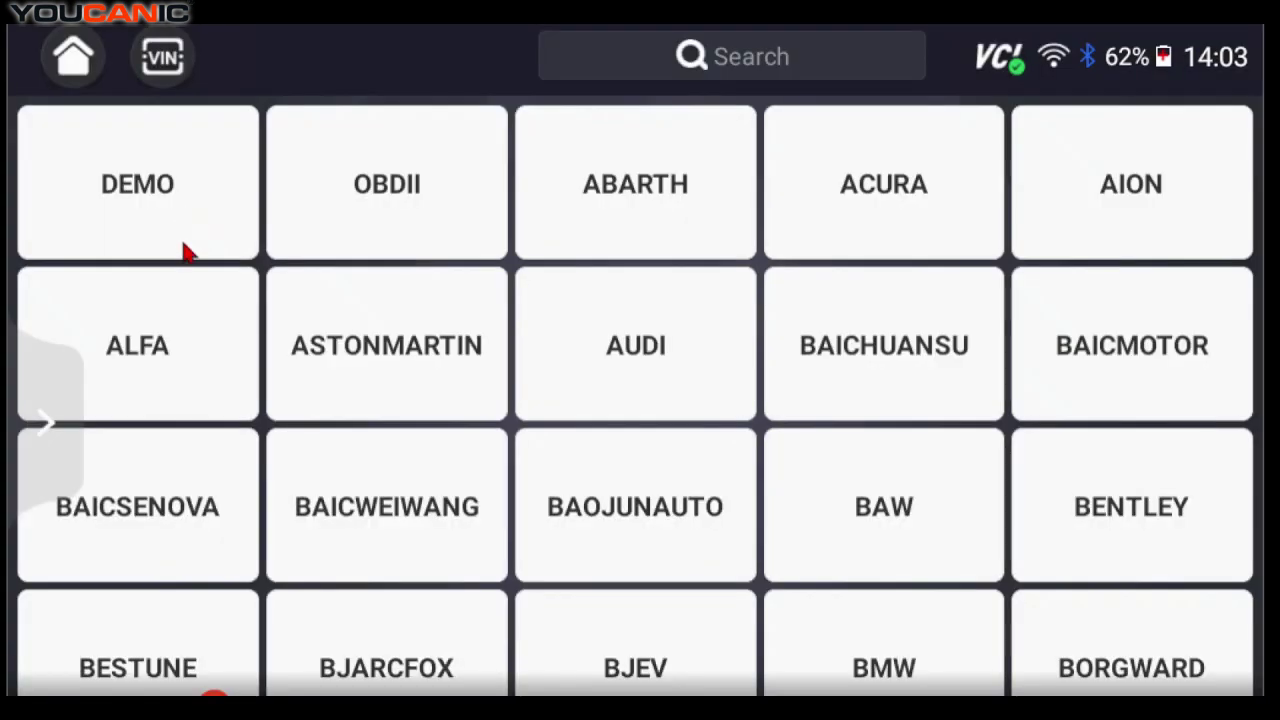
click(651, 330)
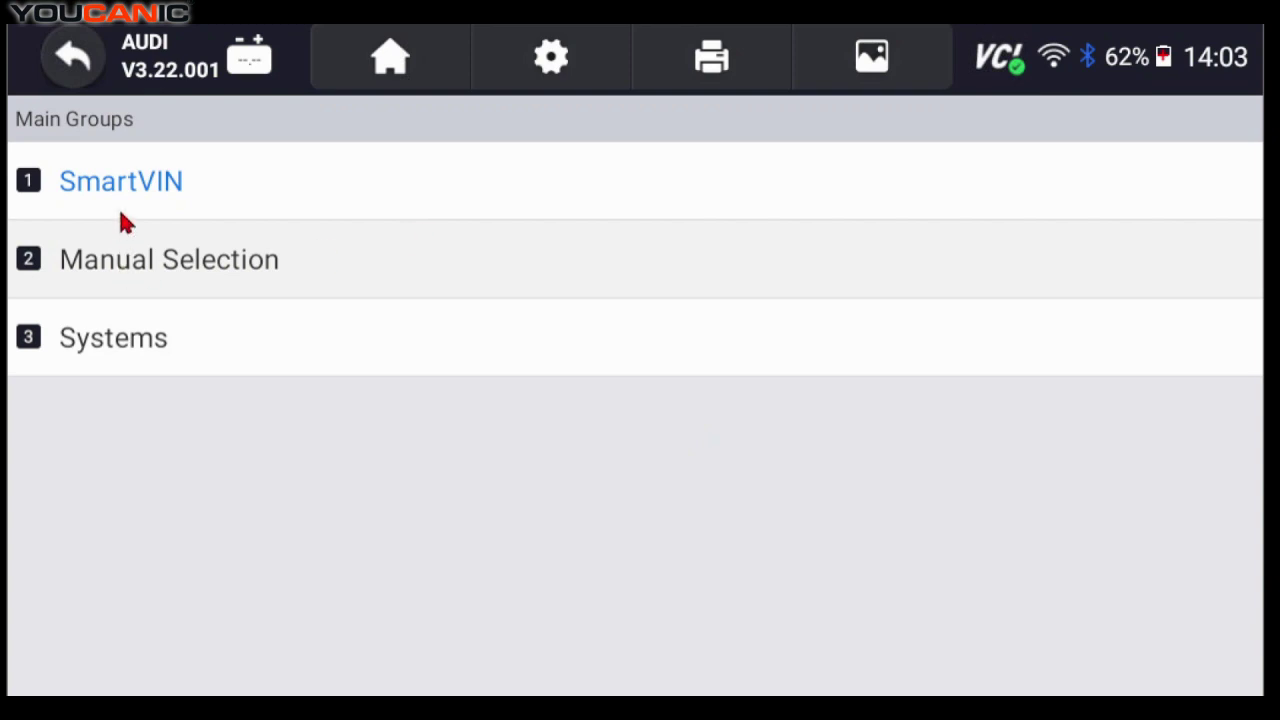
click(210, 270)
- Choose Audi Q7/SQ7 USA/CAN 2007> as the vehicle model
scroll(190, 340, down, 10)
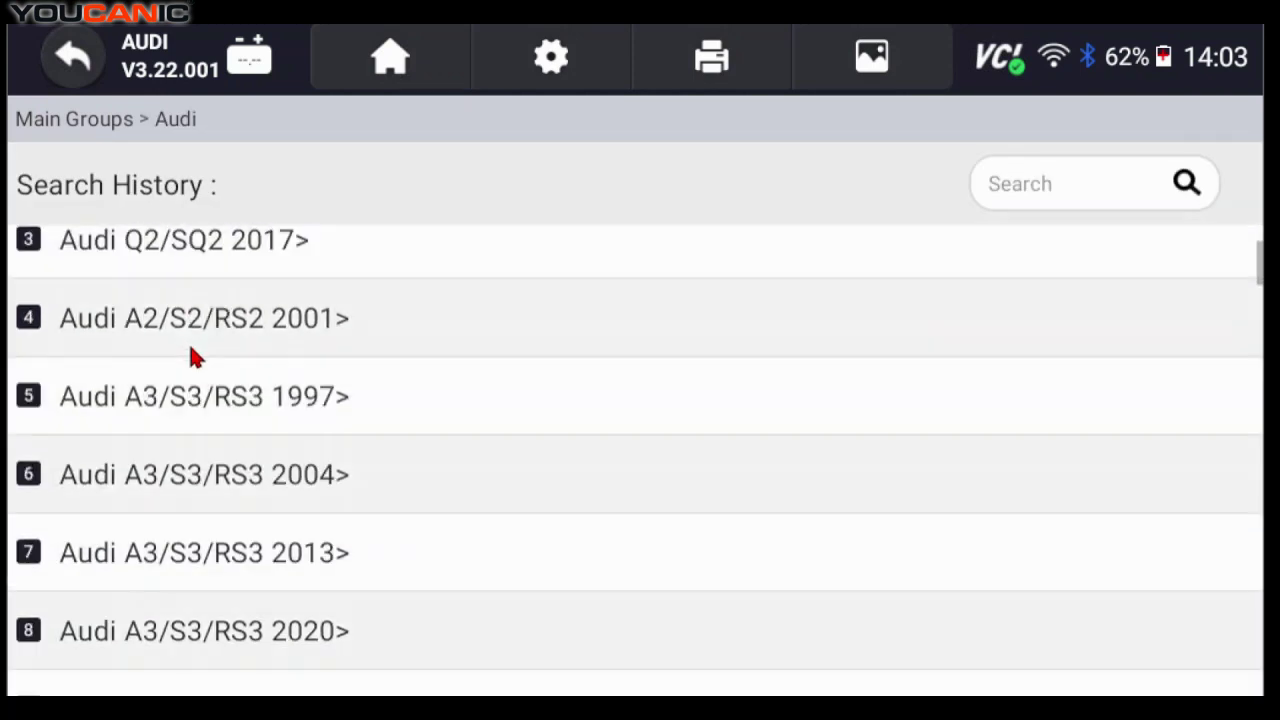
scroll(190, 420, down, 10)
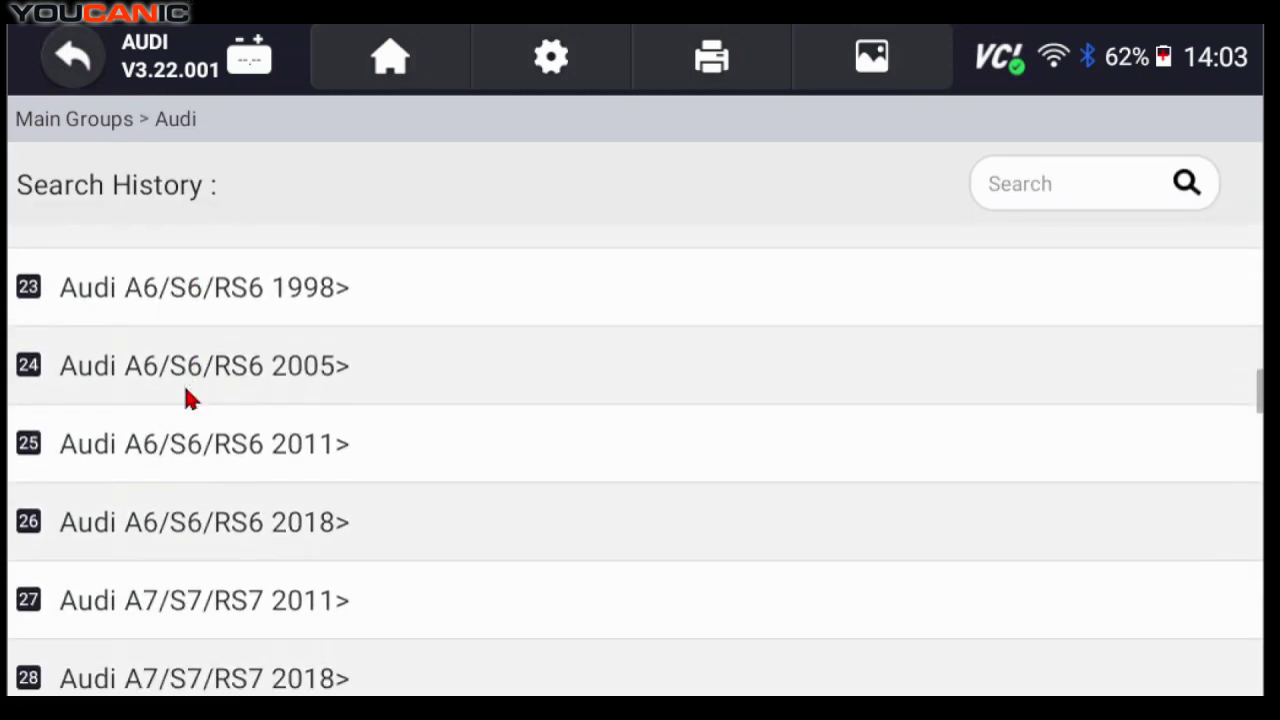
scroll(190, 472, down, 3)
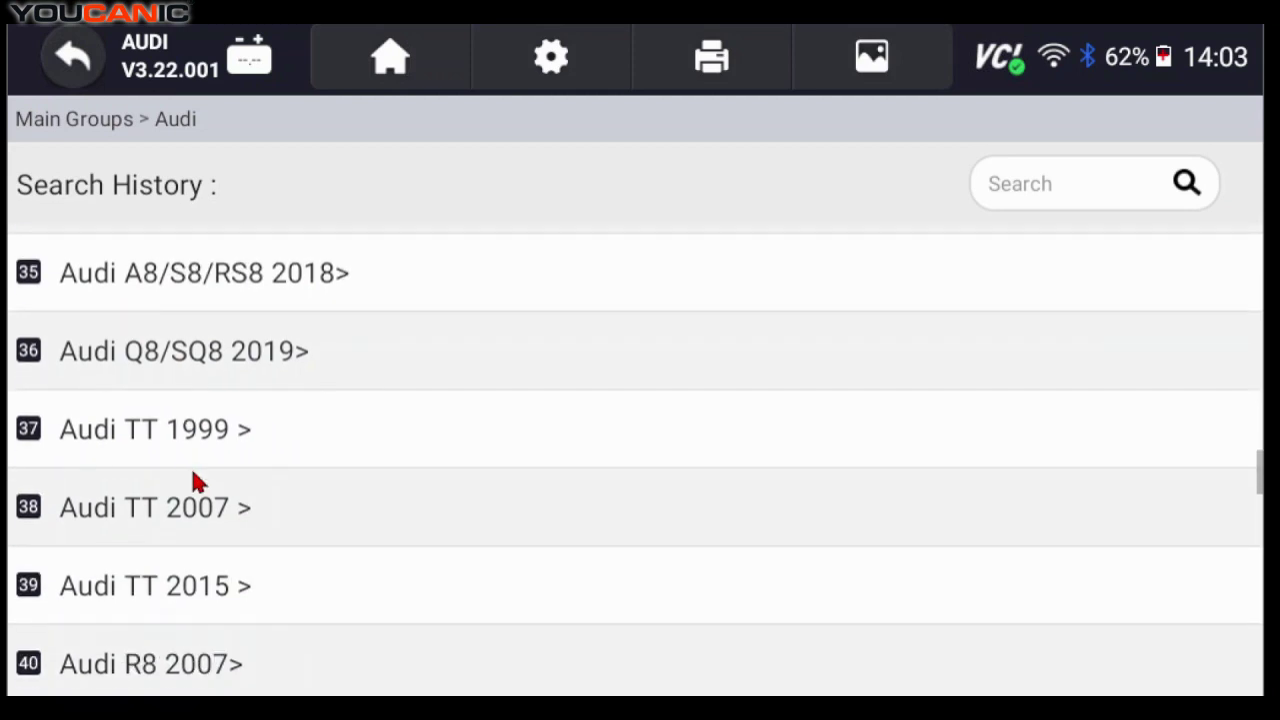
scroll(199, 481, down, 6)
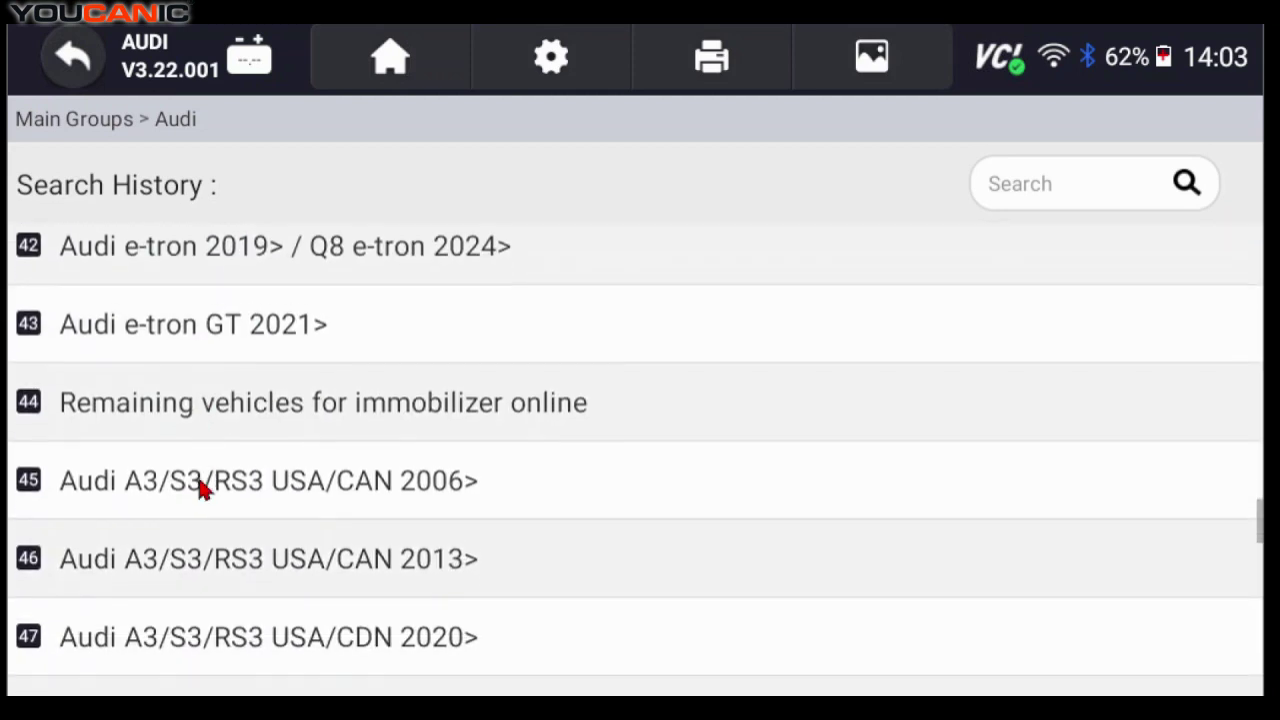
scroll(198, 481, down, 7)
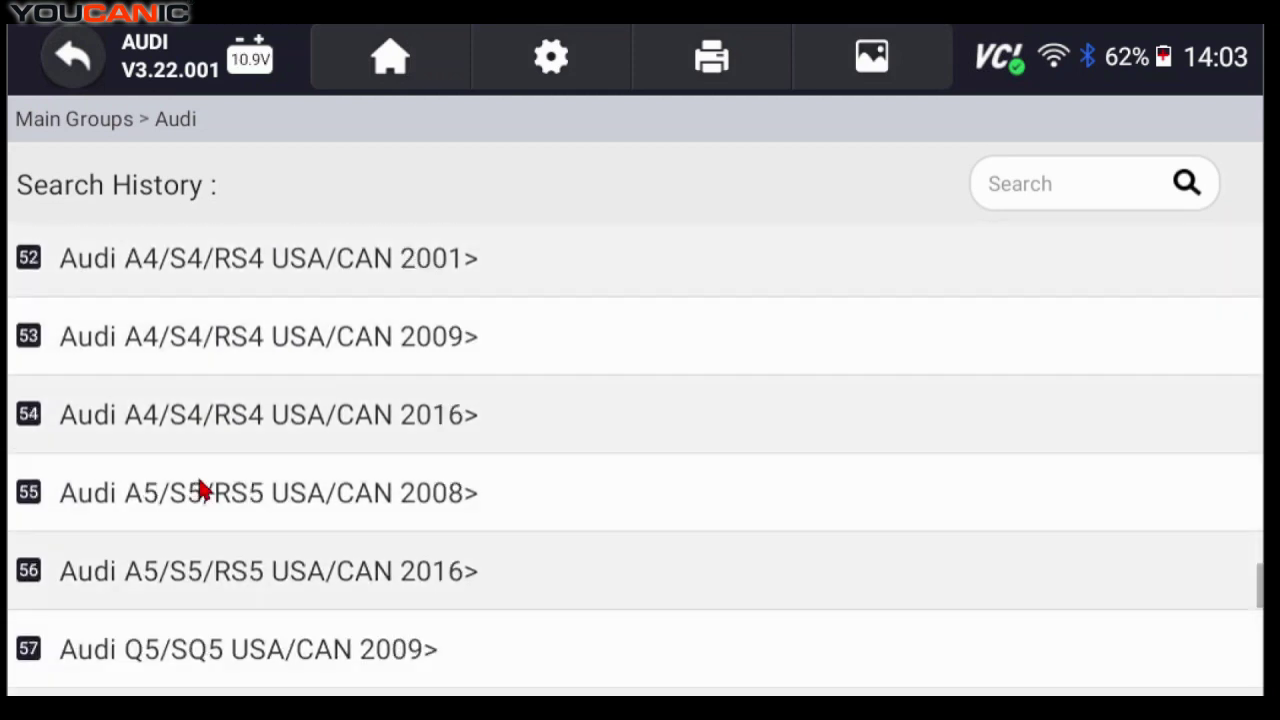
scroll(203, 497, down, 4)
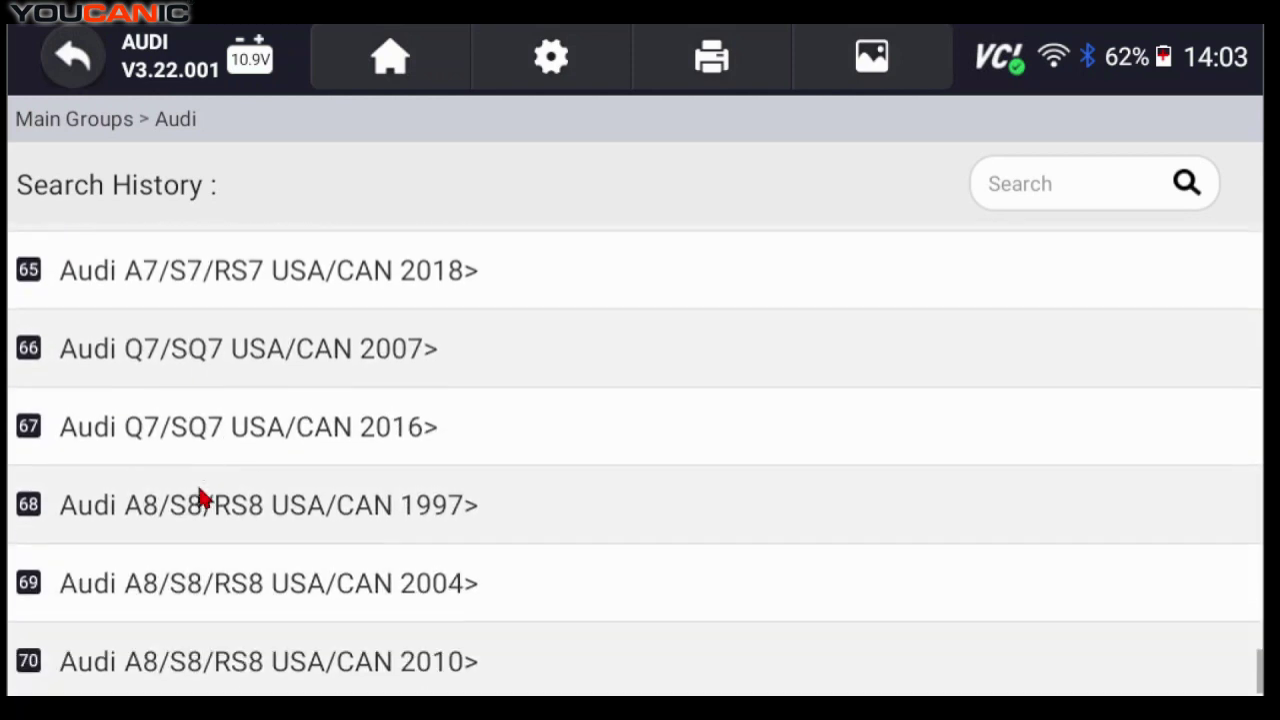
scroll(206, 497, up, 2)
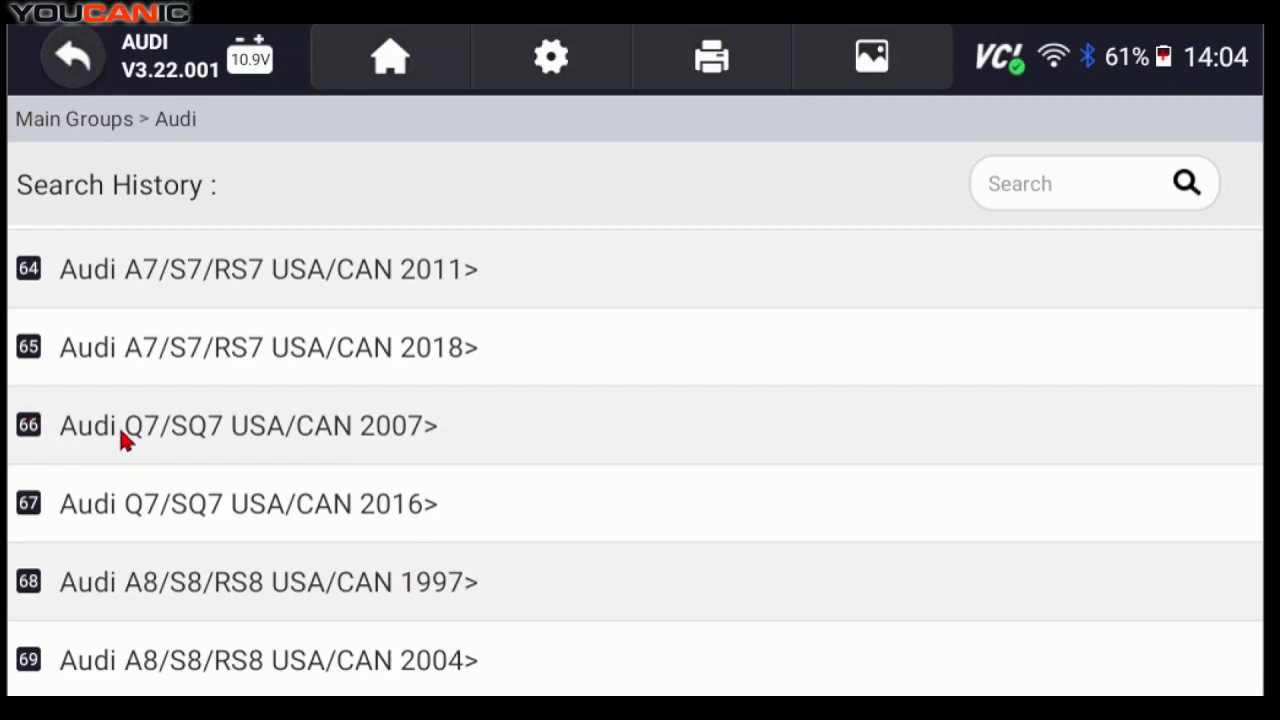
click(286, 437)
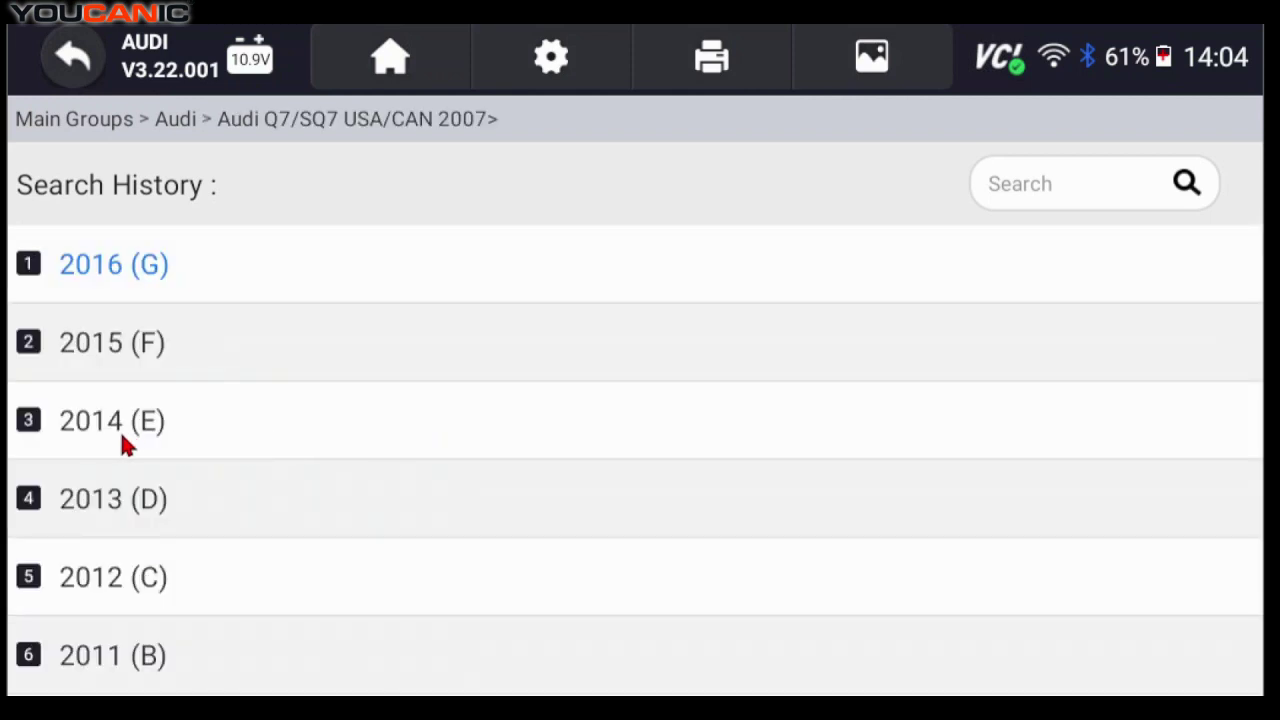
- Set the year to 2015 (F) and the engine to CJWE 3.0 TFSI / 206 kW, and start a new session with this profile
click(118, 346)
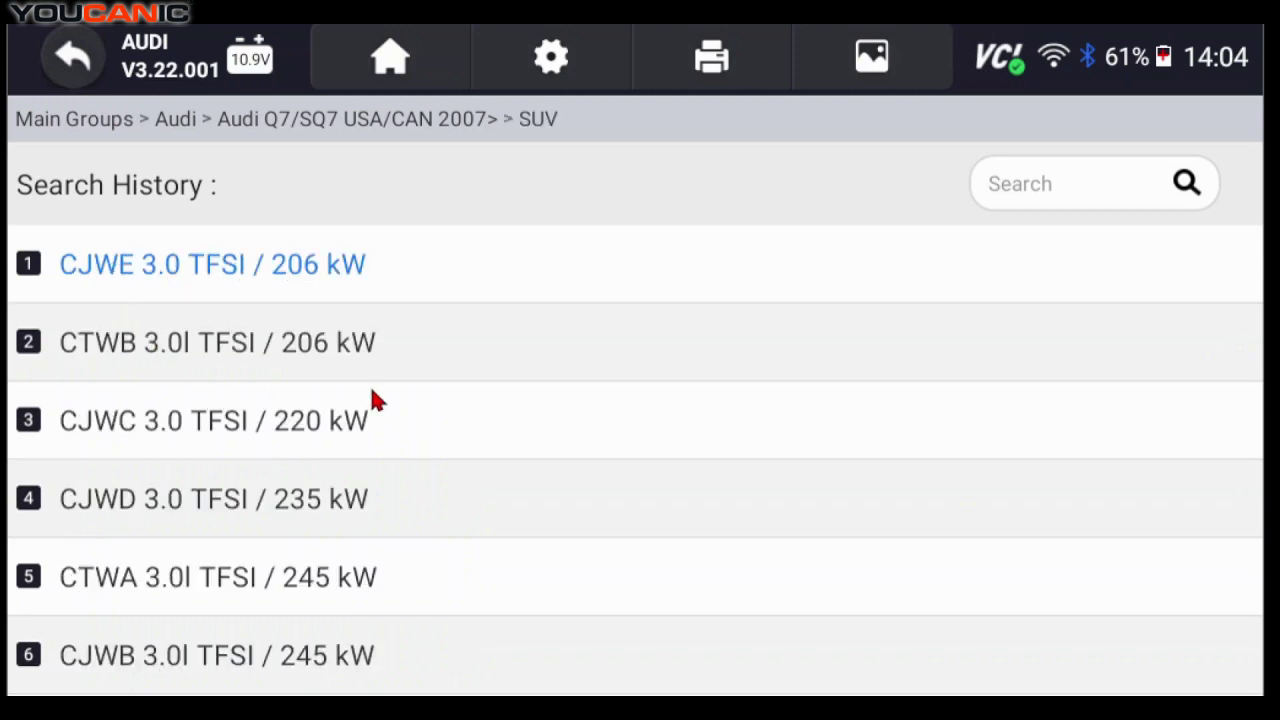
click(262, 258)
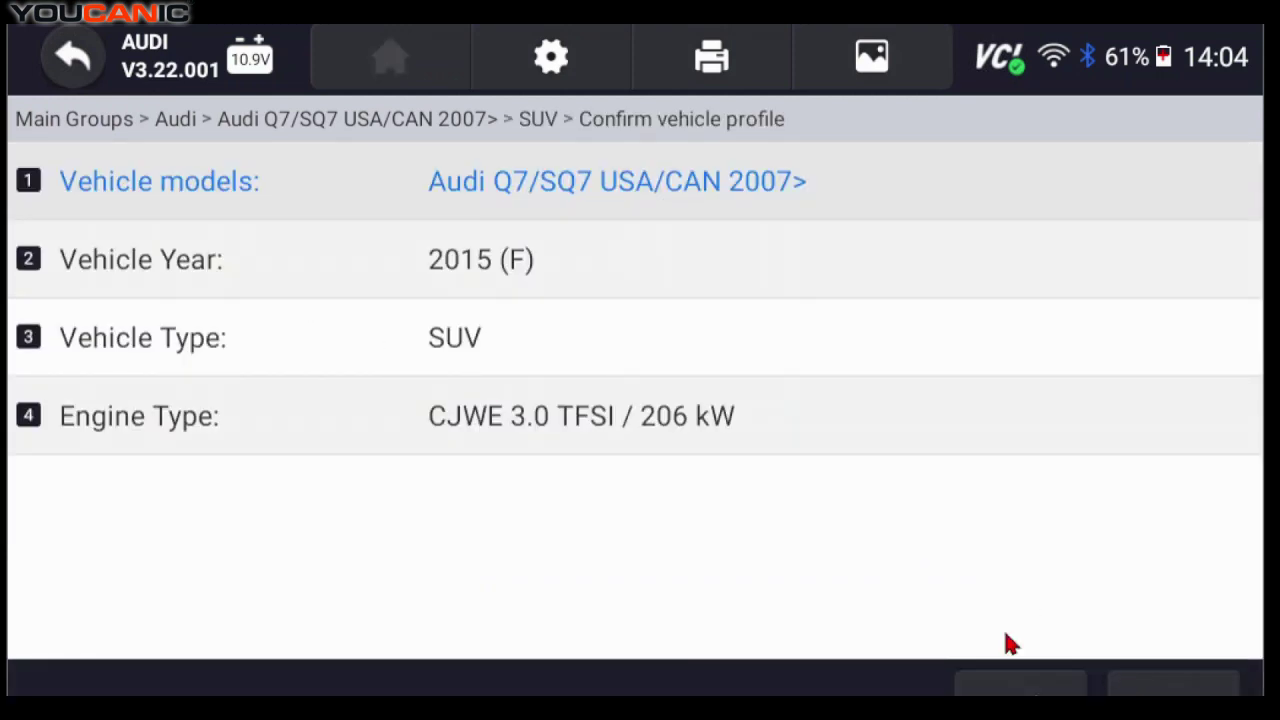
click(1012, 680)
click(120, 190)
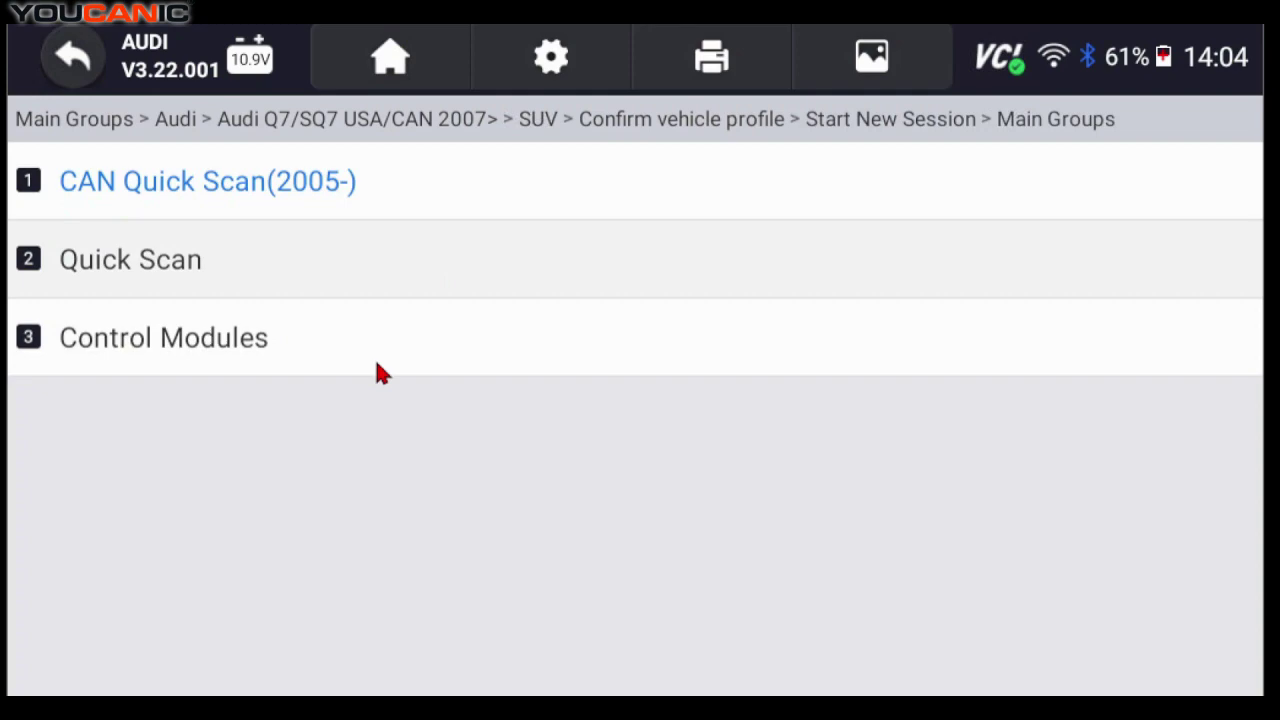
- Open the 6D-Trunk Elect. Control system among the vehicle's control modules
click(196, 340)
scroll(460, 440, down, 5)
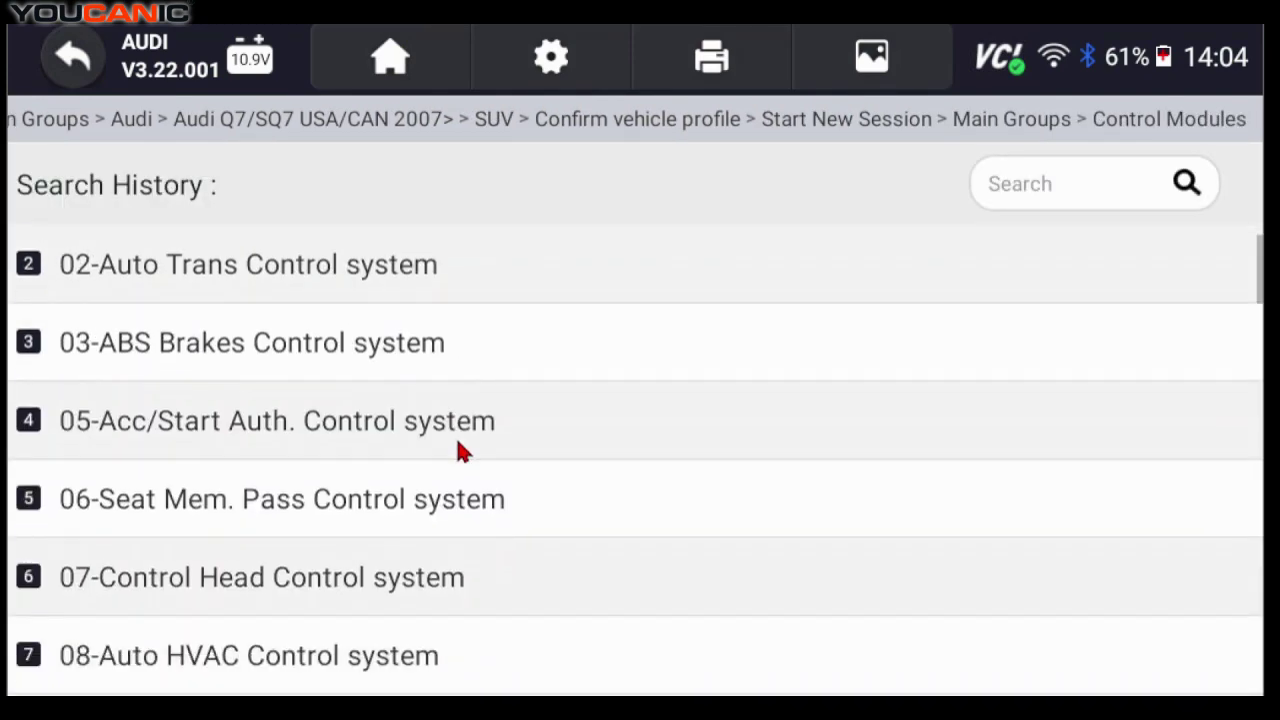
scroll(458, 444, down, 15)
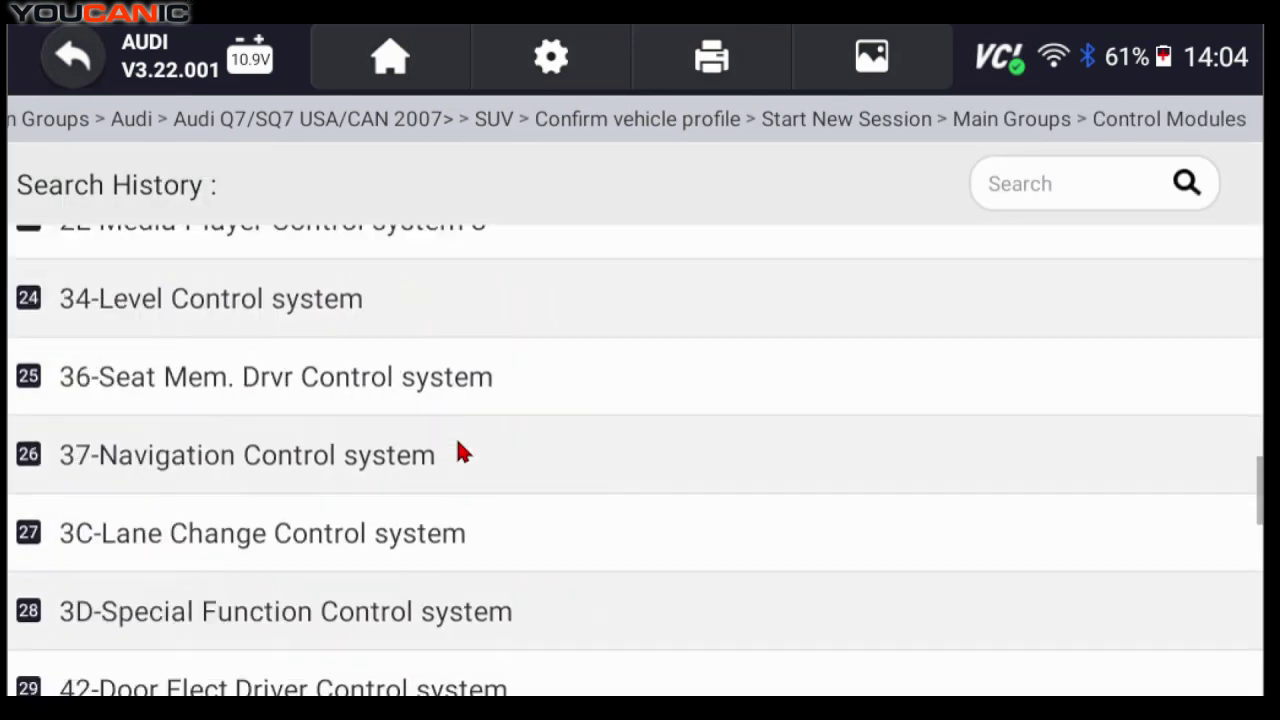
scroll(462, 456, down, 5)
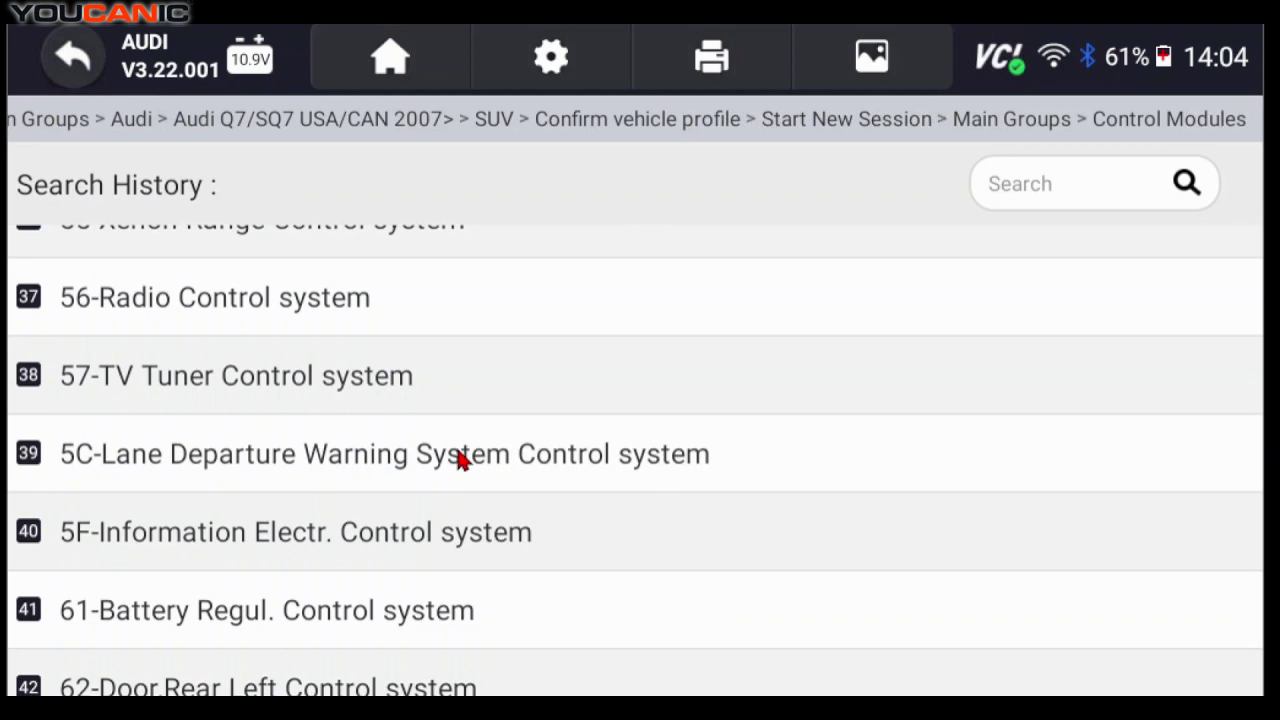
scroll(460, 458, down, 2)
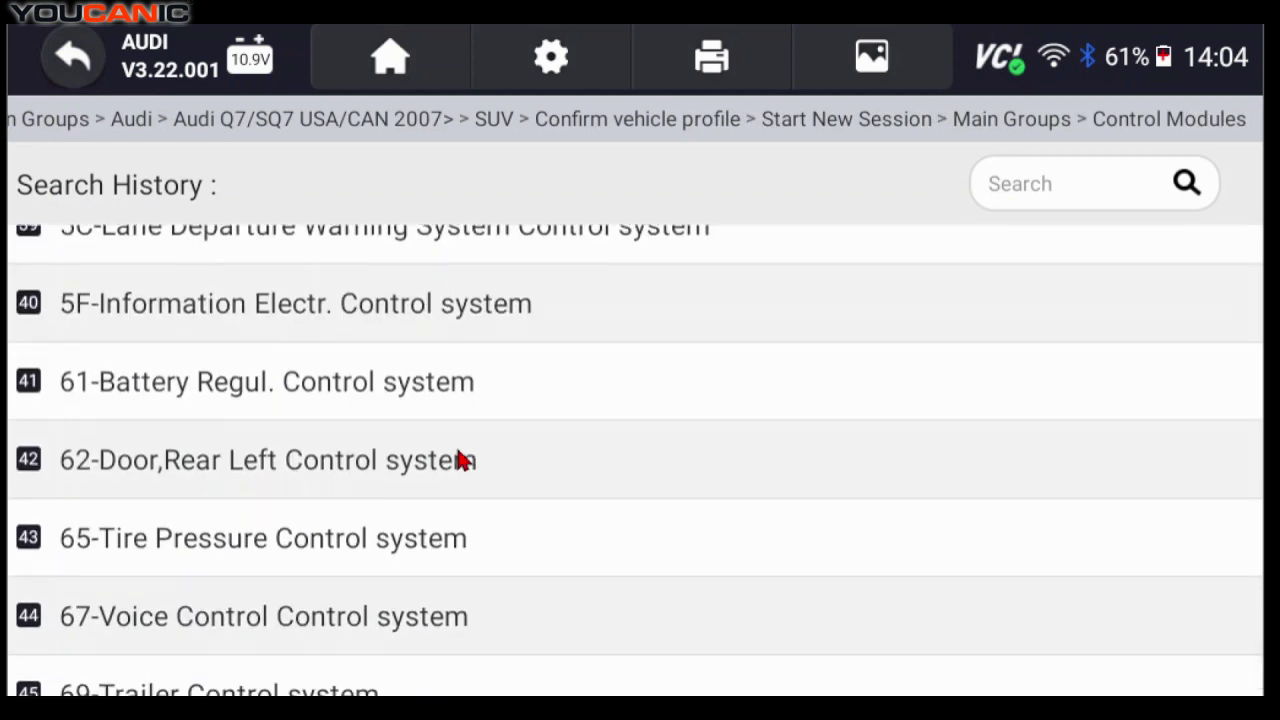
scroll(461, 461, down, 3)
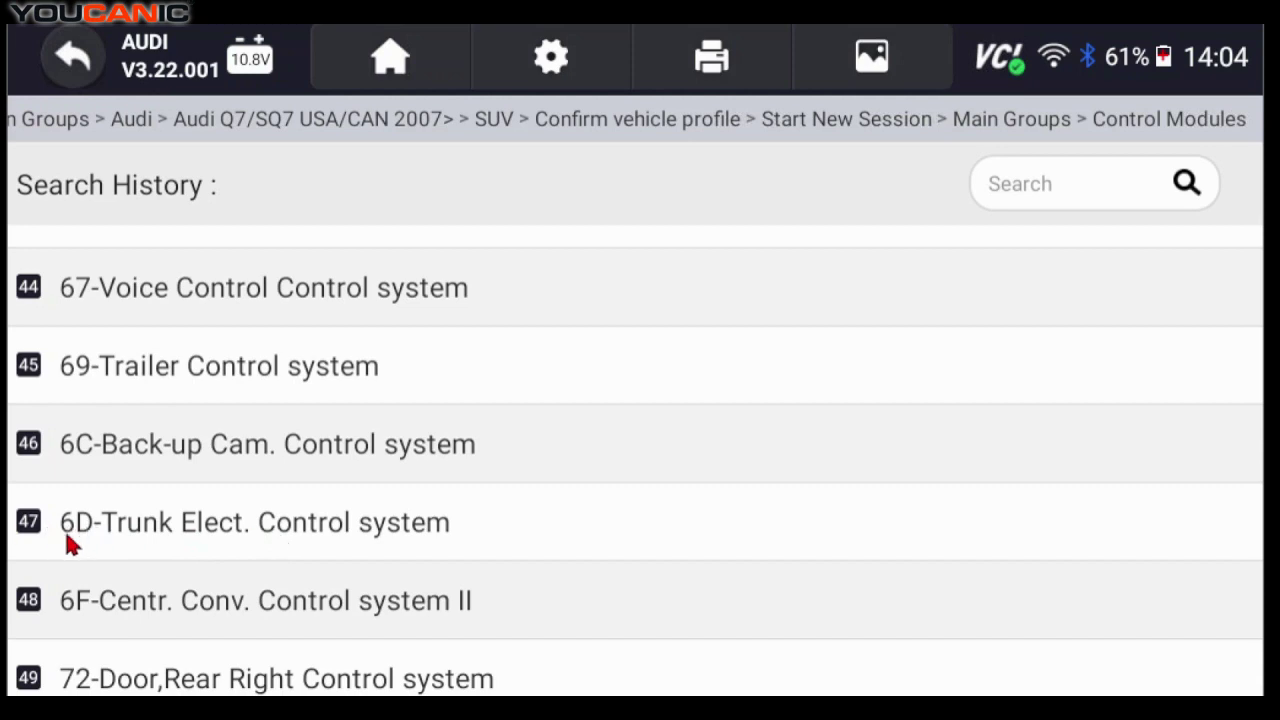
click(155, 535)
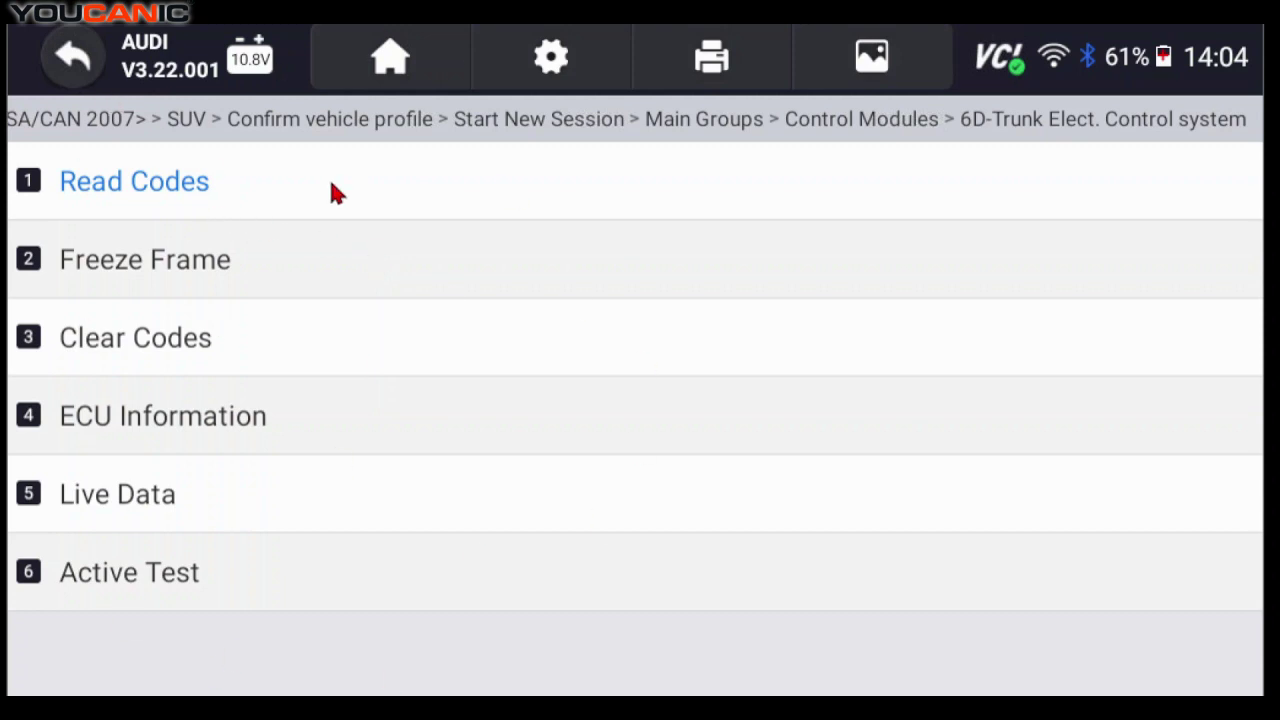
- Read the trunk module's fault codes and clear them, confirming ignition on and engine not running
click(158, 195)
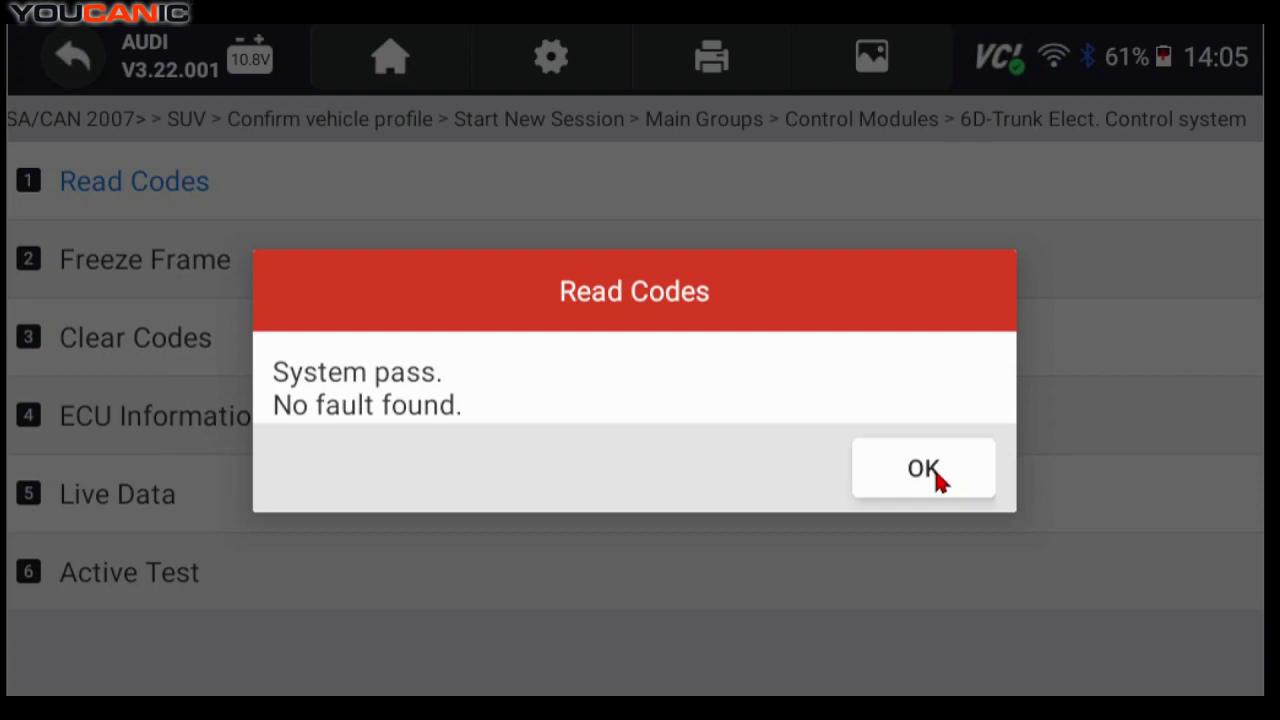
click(935, 472)
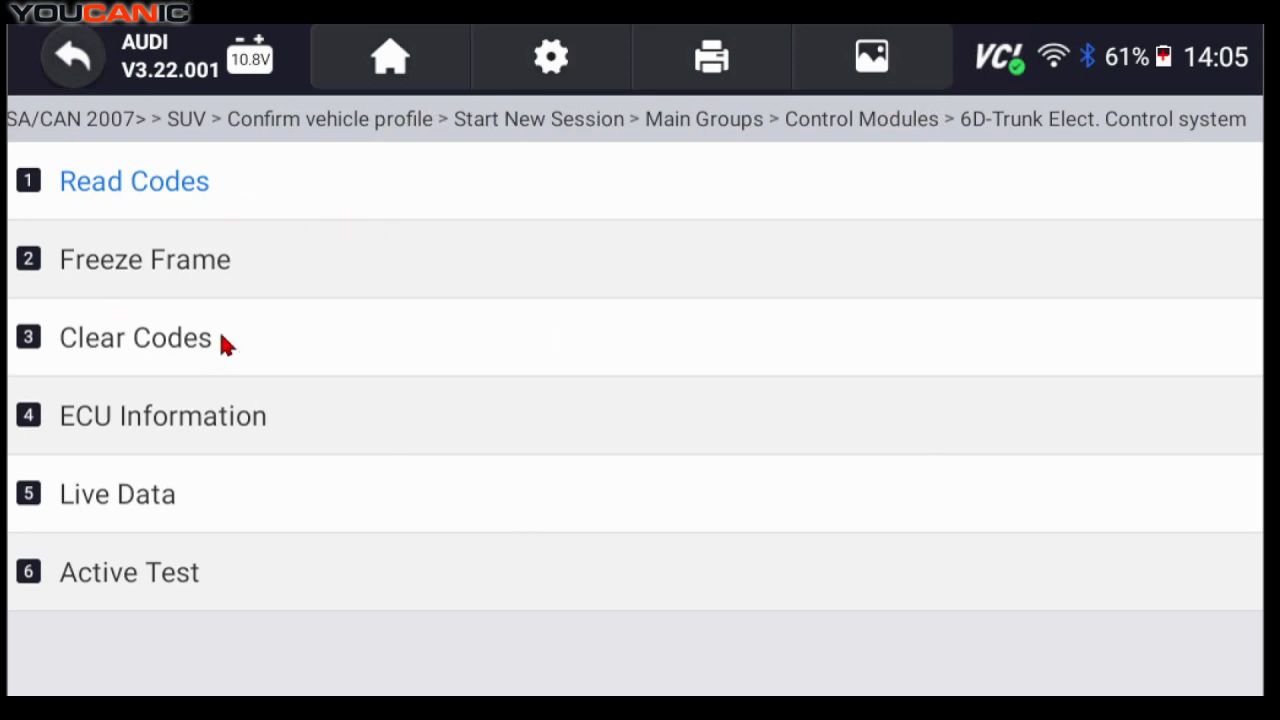
click(145, 345)
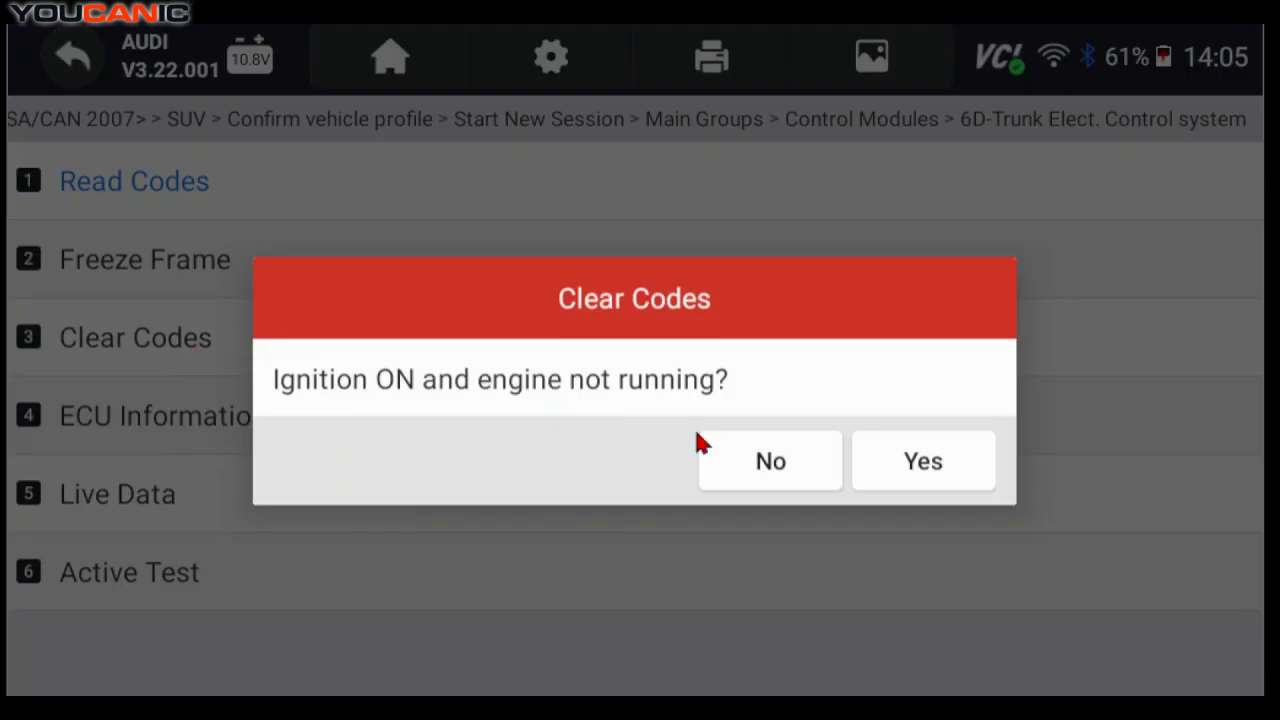
click(933, 473)
click(914, 486)
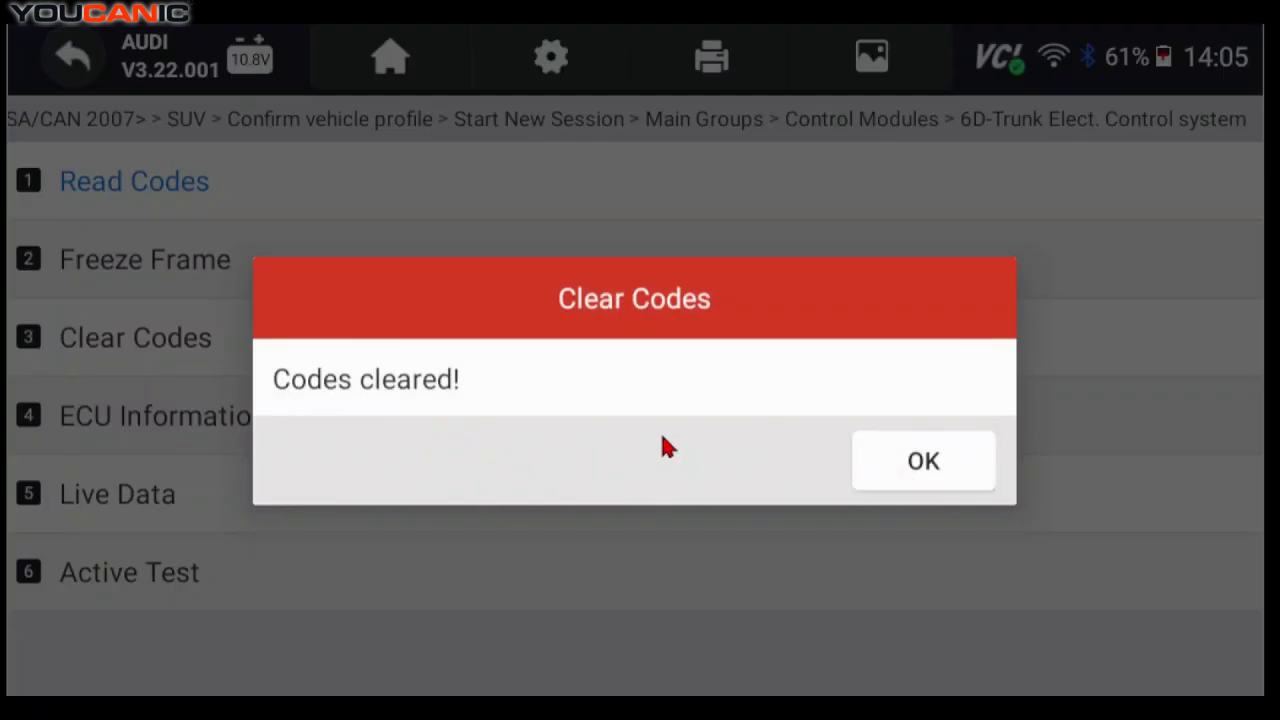
click(921, 480)
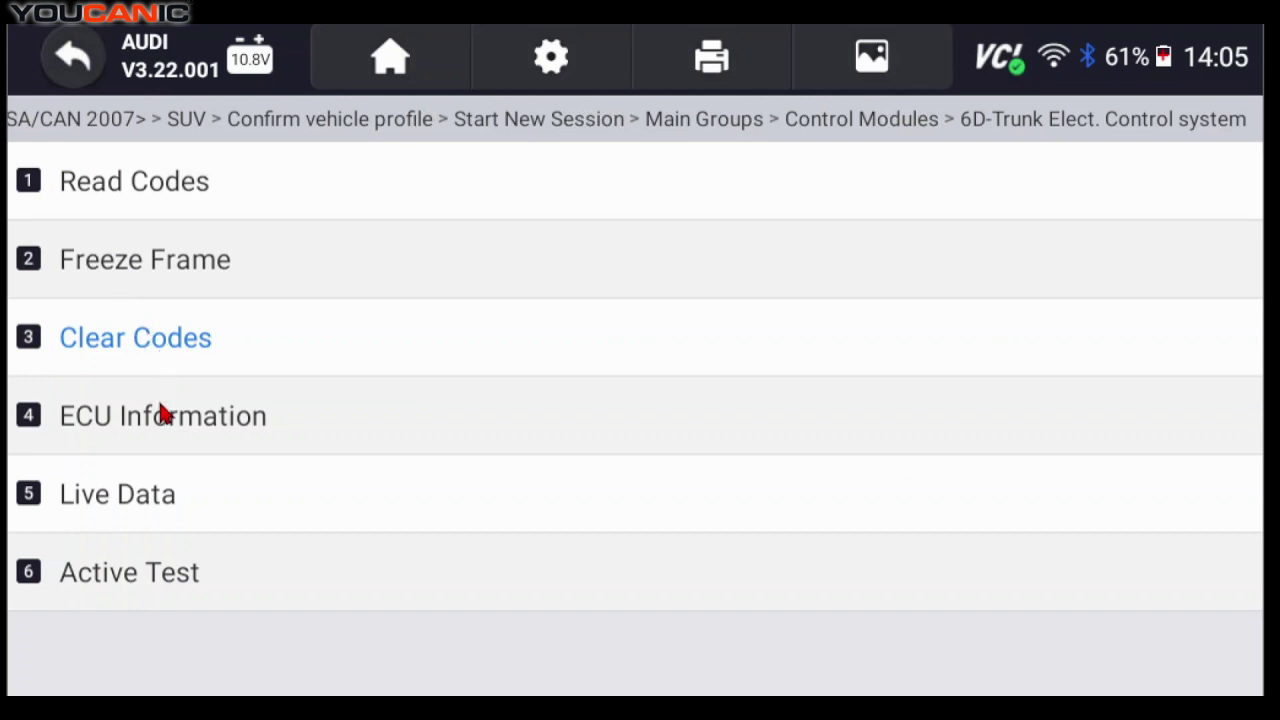
- Review the trunk module's ECU information down to the ECU protocol and return to its functions
click(165, 435)
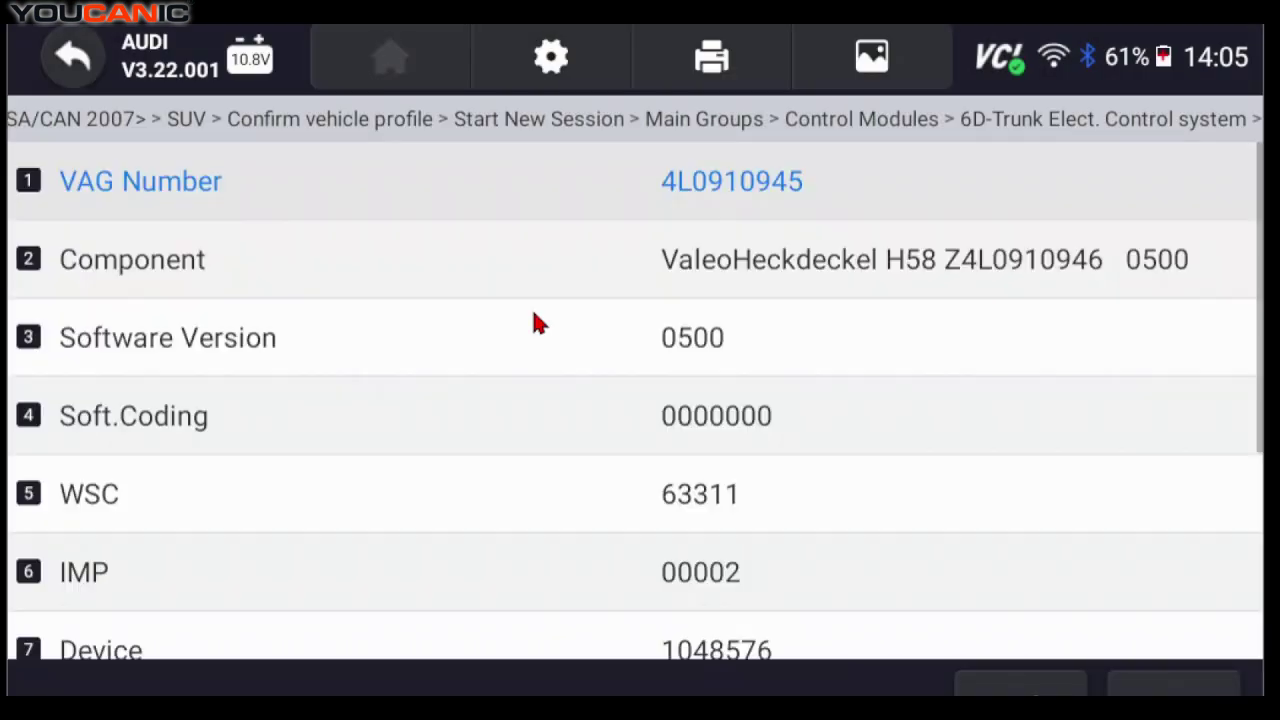
scroll(760, 300, down, 5)
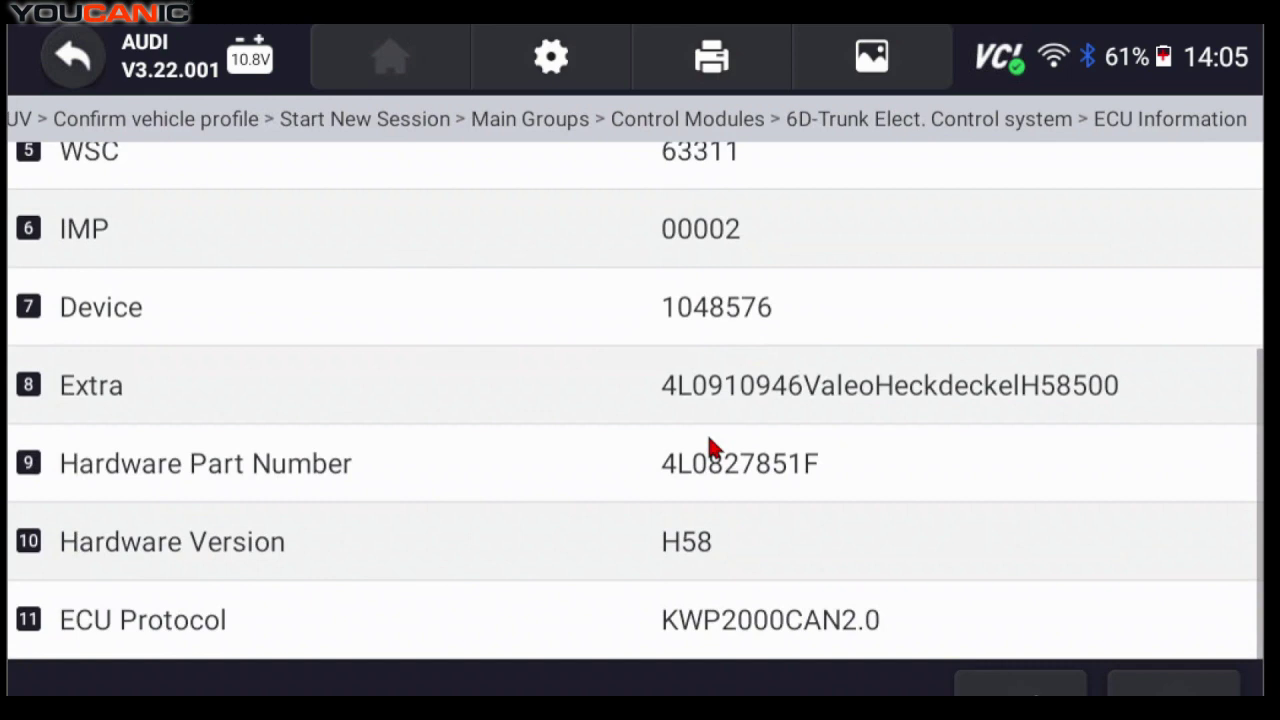
click(89, 76)
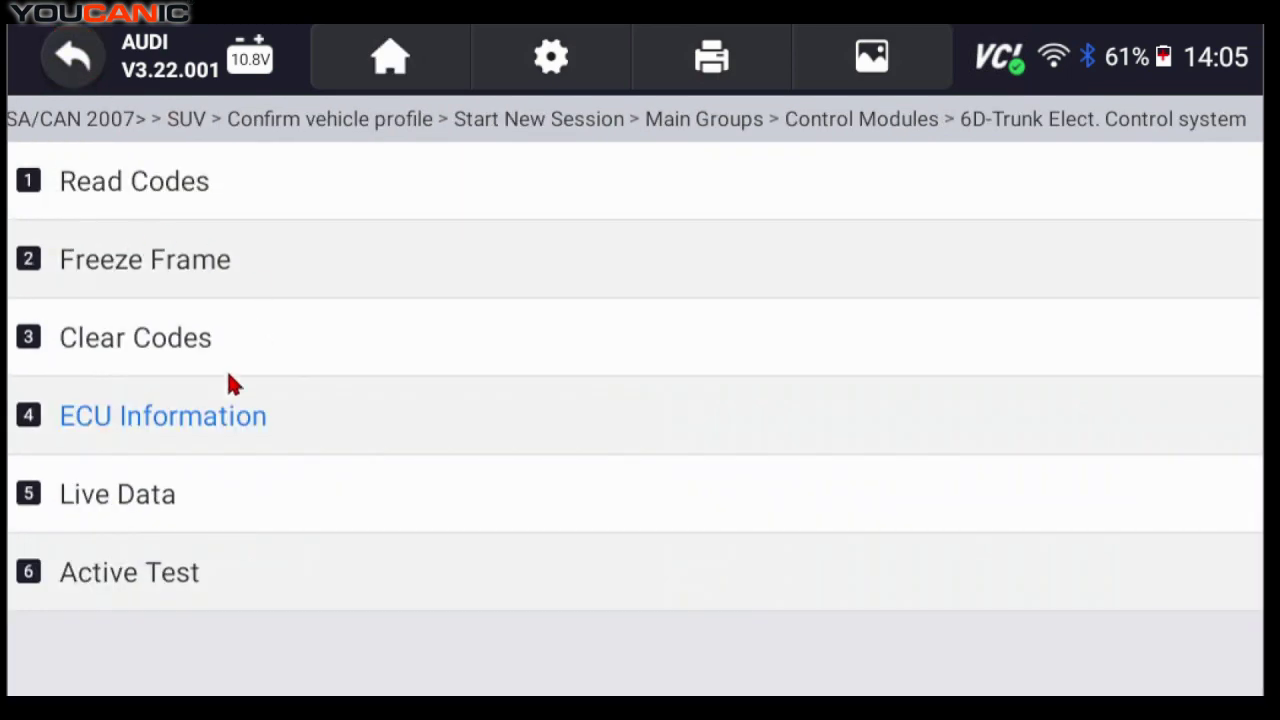
- Display the trunk module's live data for all Custom List items and examine the values down to the lock and closing aid statuses
click(129, 507)
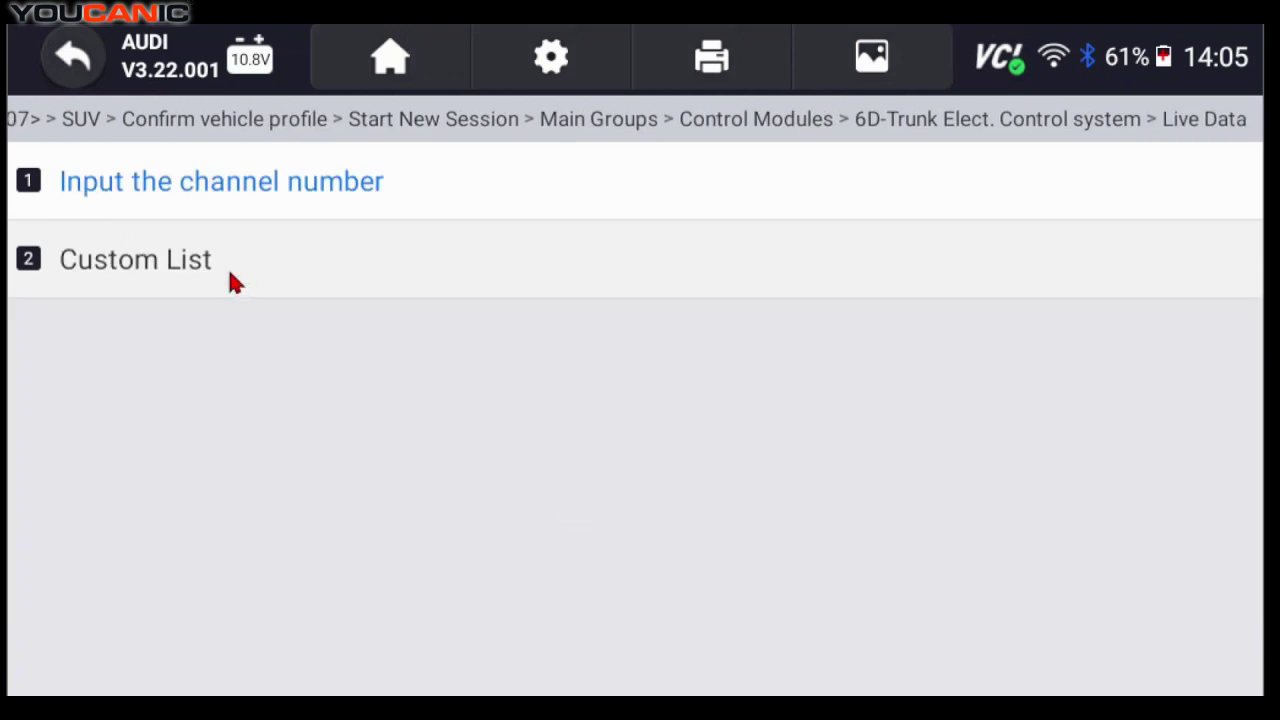
click(165, 278)
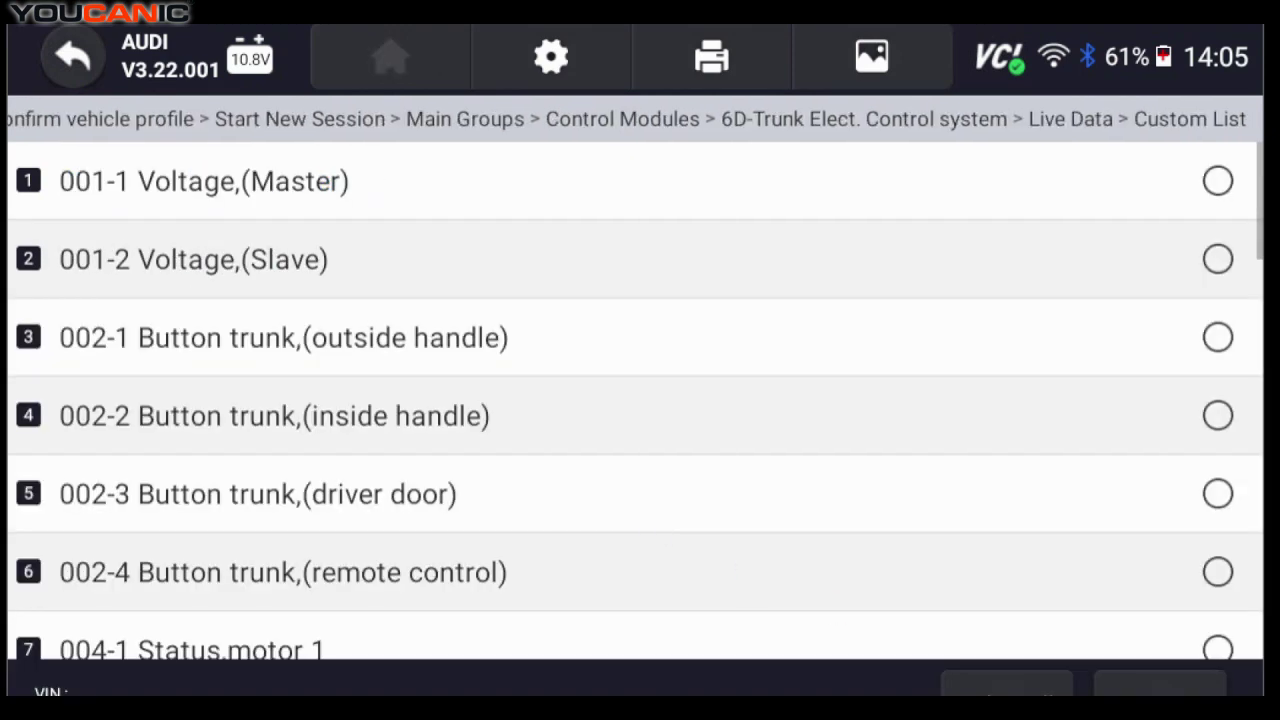
click(1006, 688)
click(1160, 688)
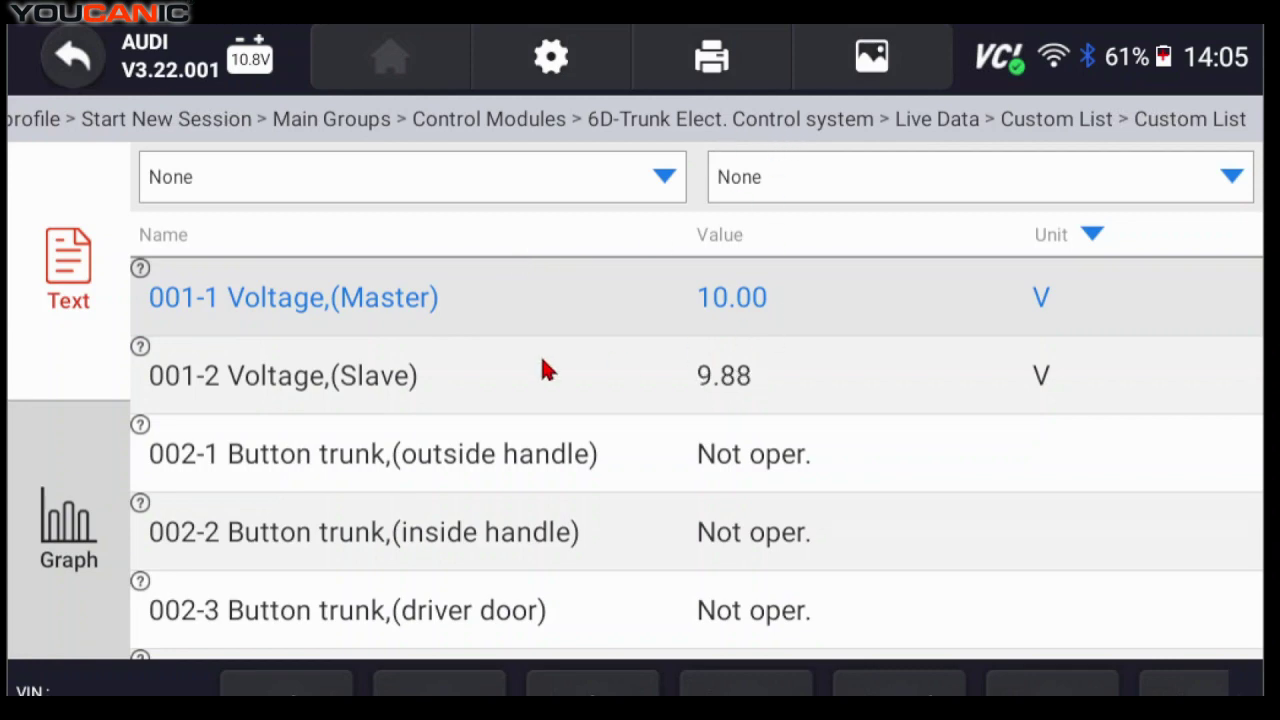
scroll(540, 353, down, 3)
scroll(543, 375, down, 10)
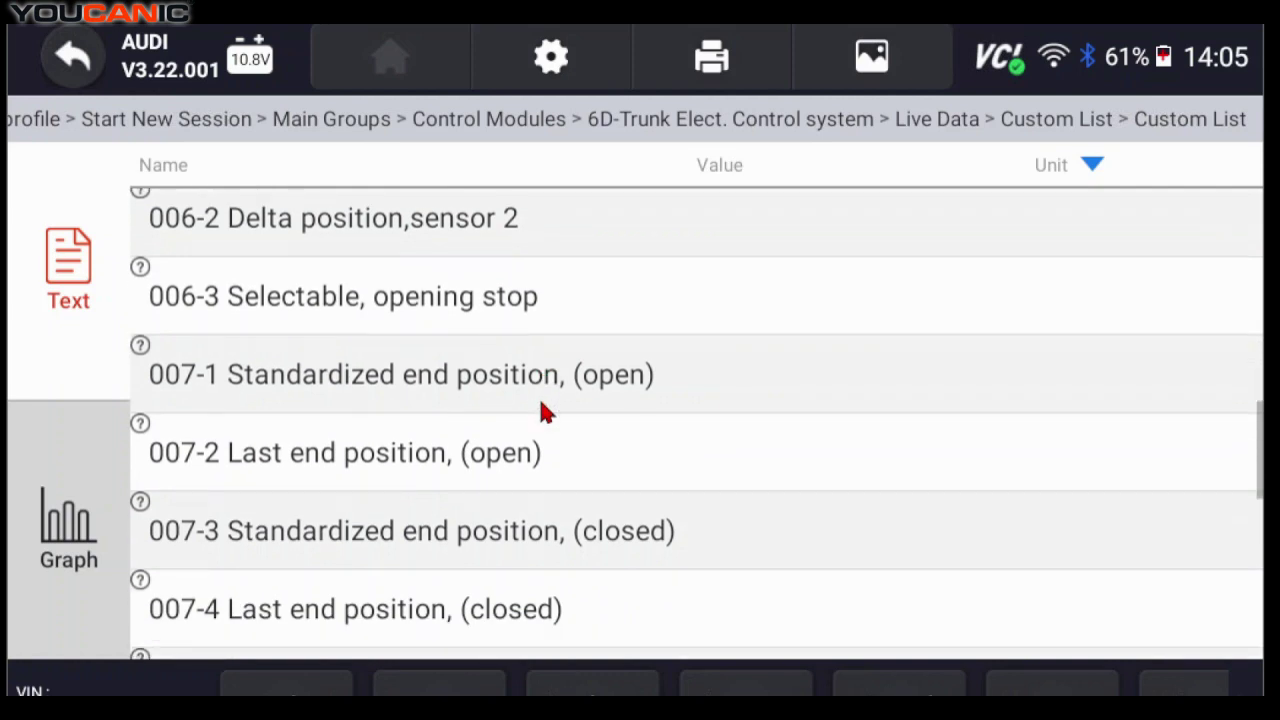
scroll(541, 405, down, 4)
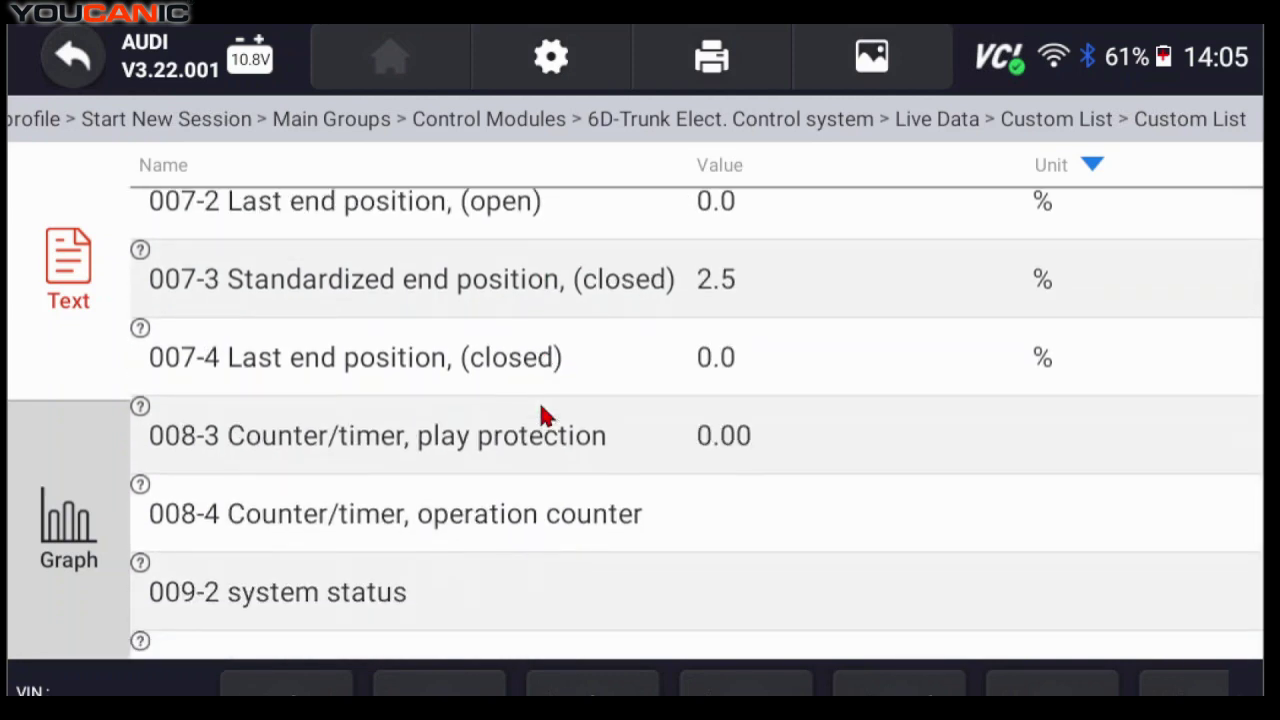
scroll(540, 410, down, 3)
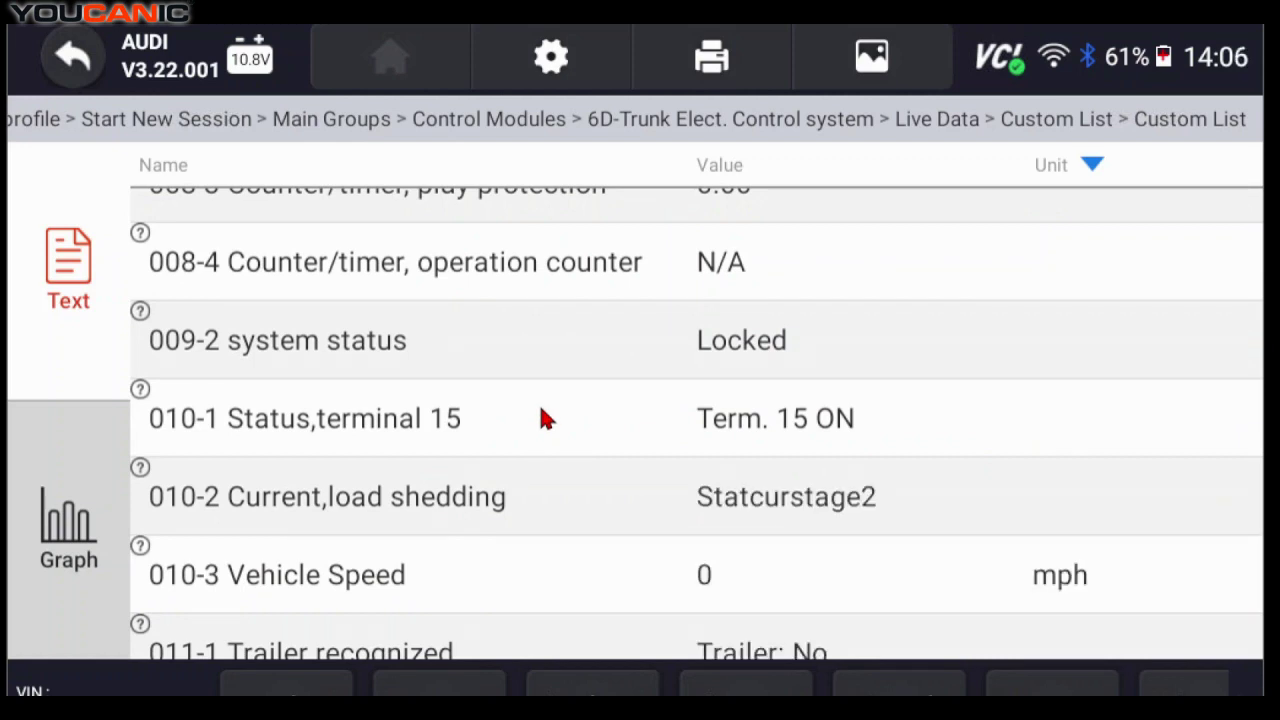
scroll(543, 418, down, 3)
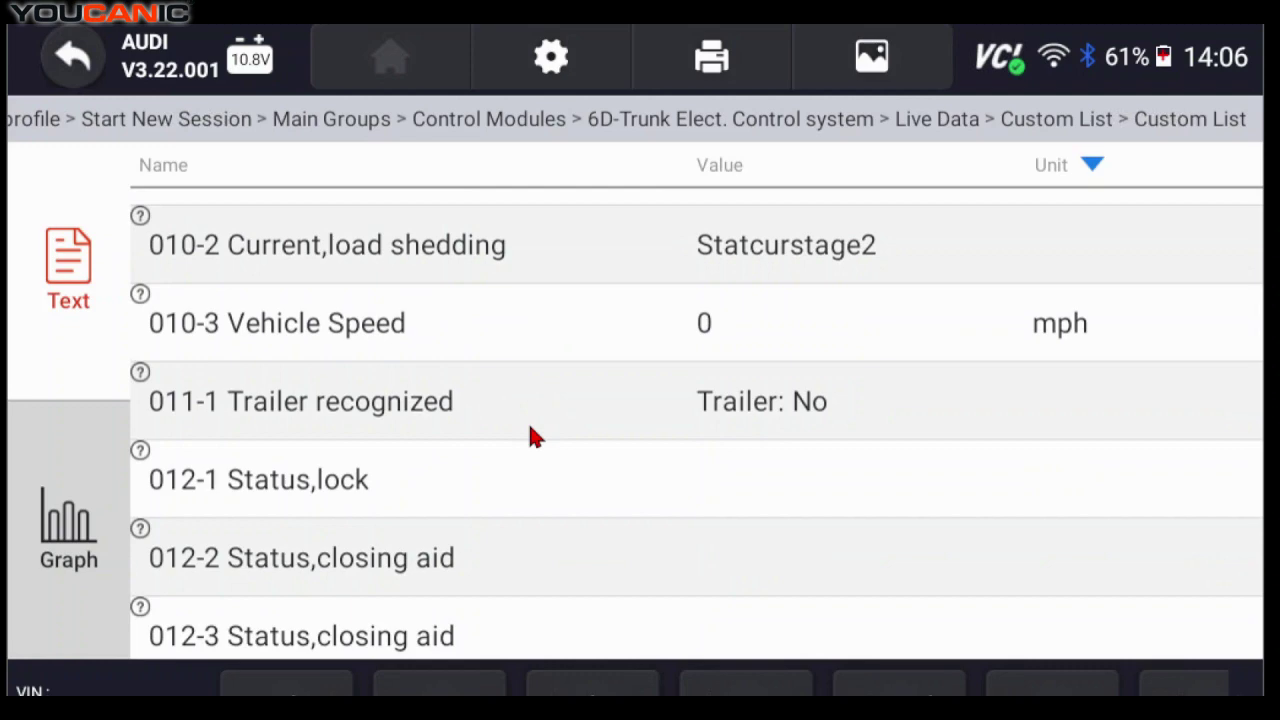
scroll(529, 430, down, 1)
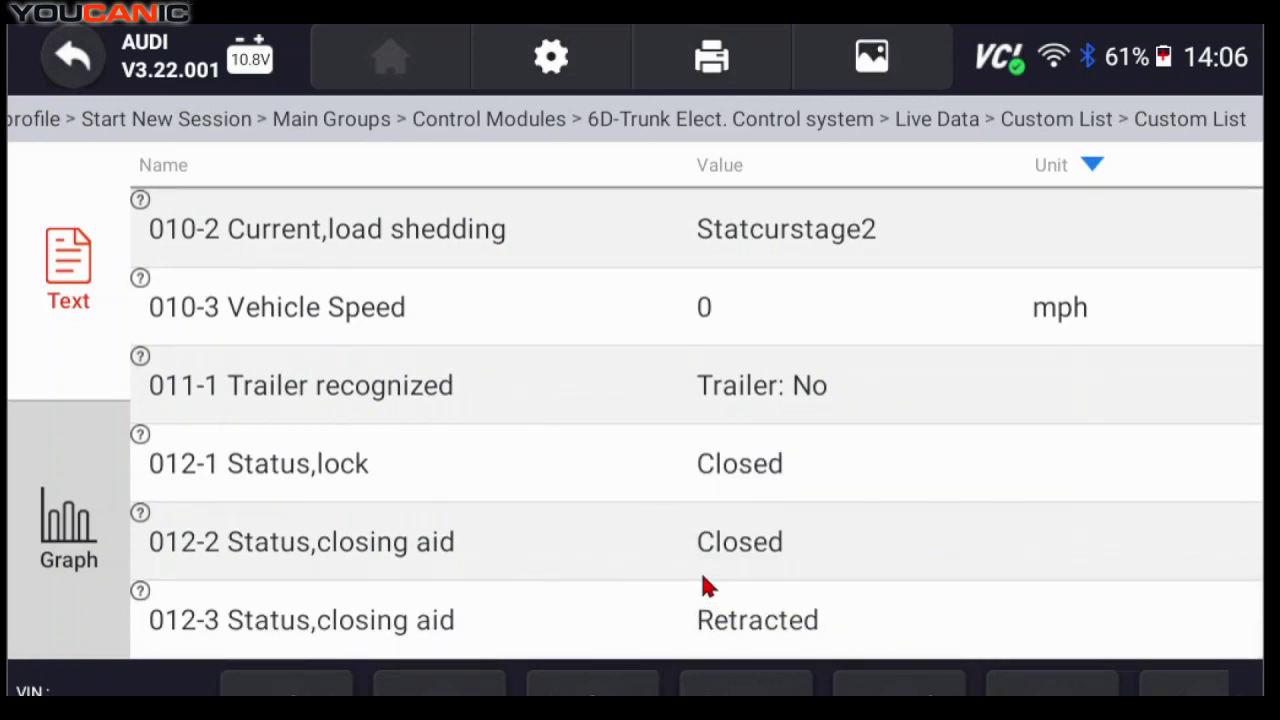
- Examine the live data again from the master and slave voltages to the trunk button and motor 1 statuses, and return to the trunk module's functions
scroll(706, 586, up, 5)
scroll(706, 586, up, 9)
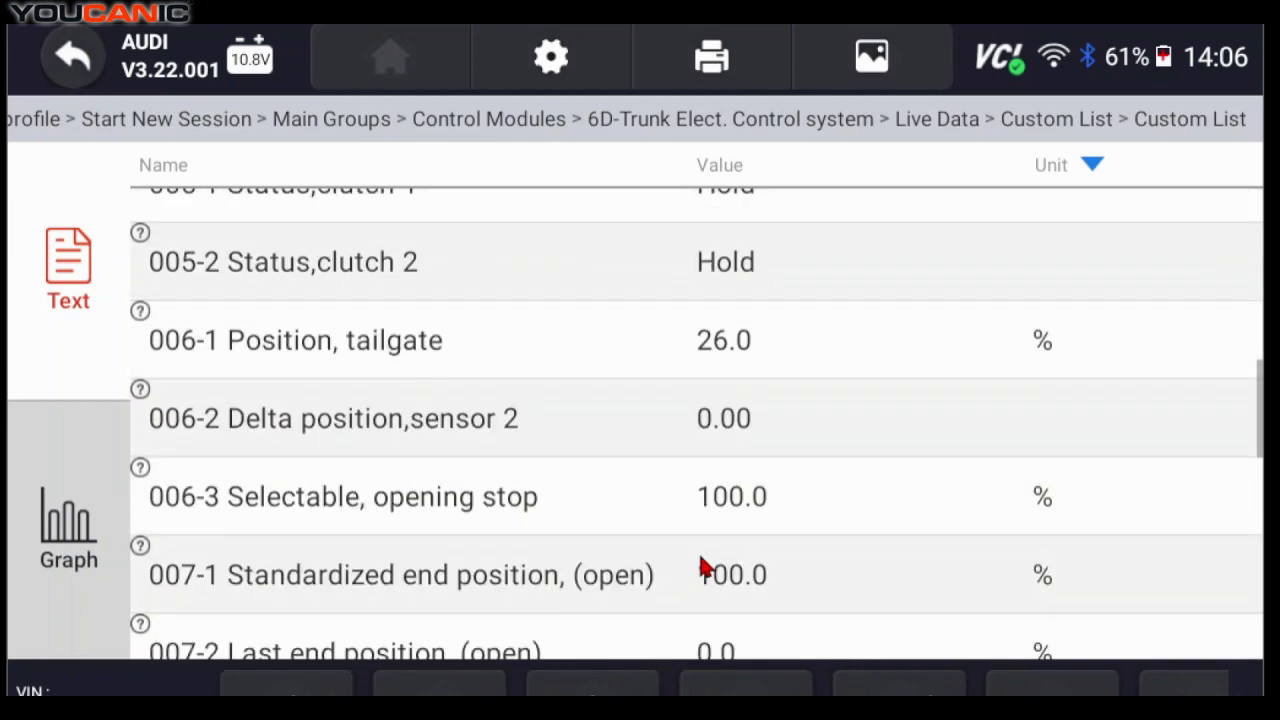
scroll(703, 527, up, 2)
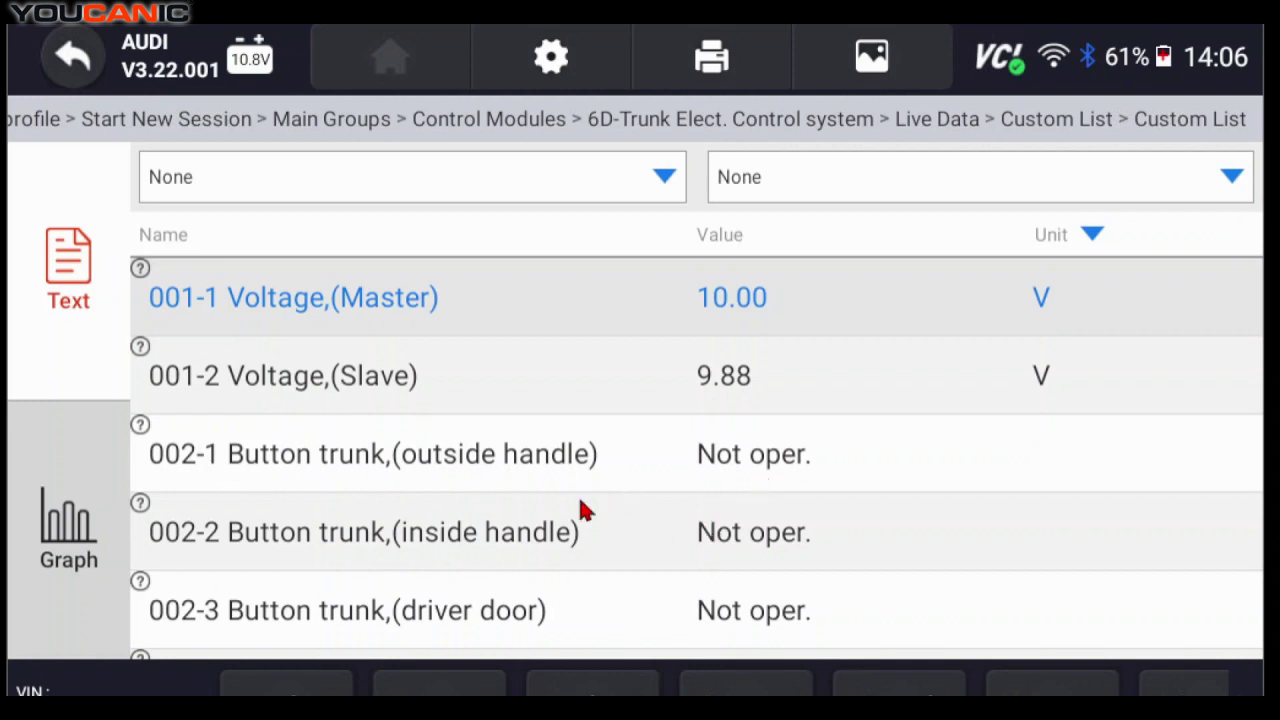
scroll(640, 510, down, 3)
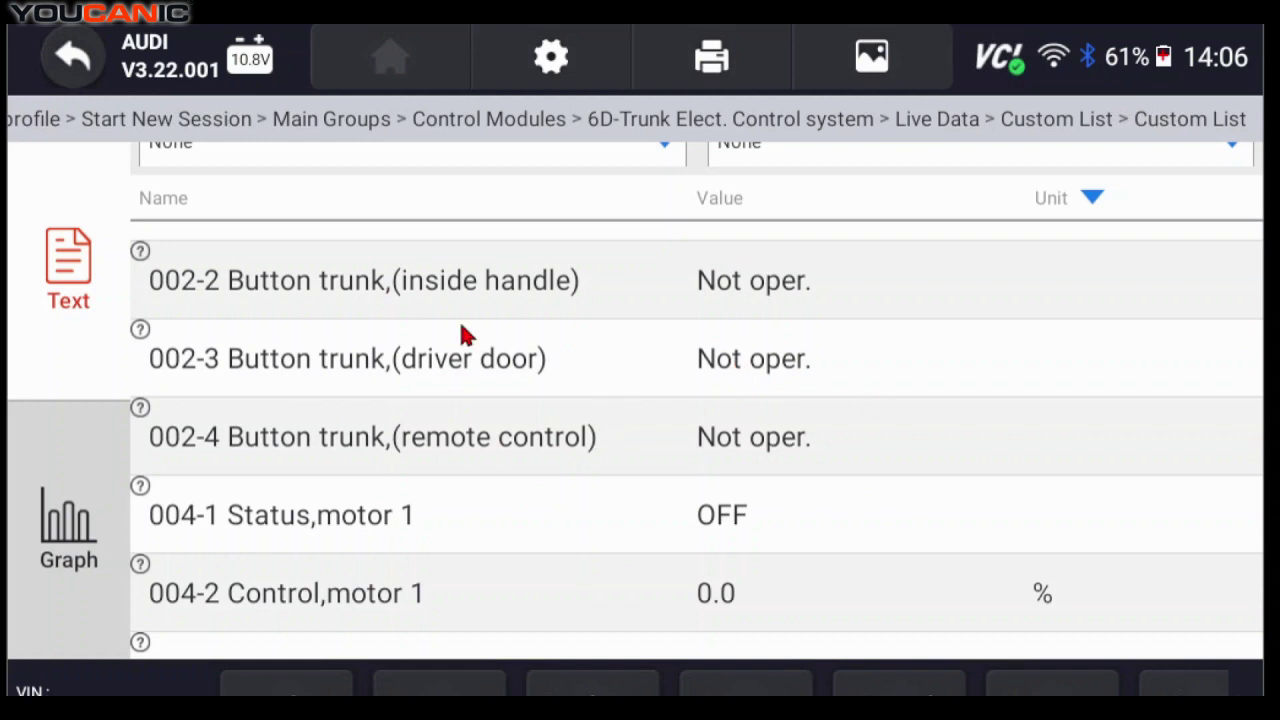
click(88, 64)
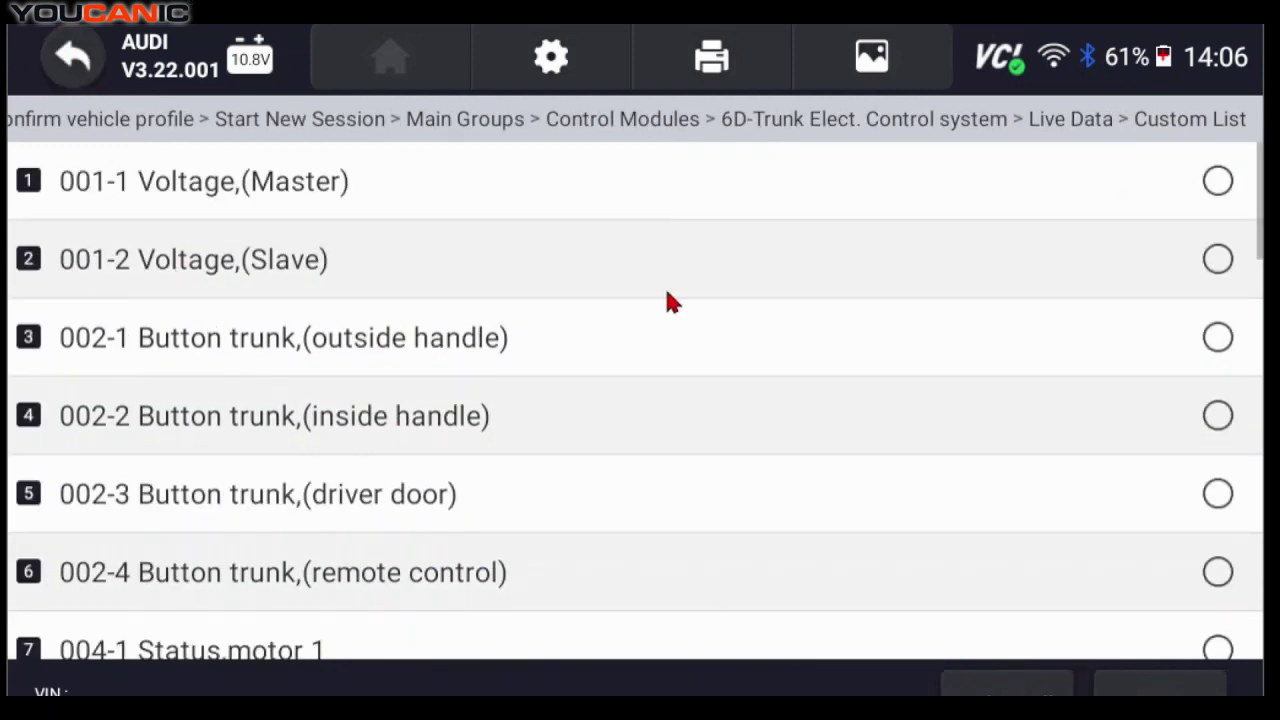
click(72, 60)
click(70, 52)
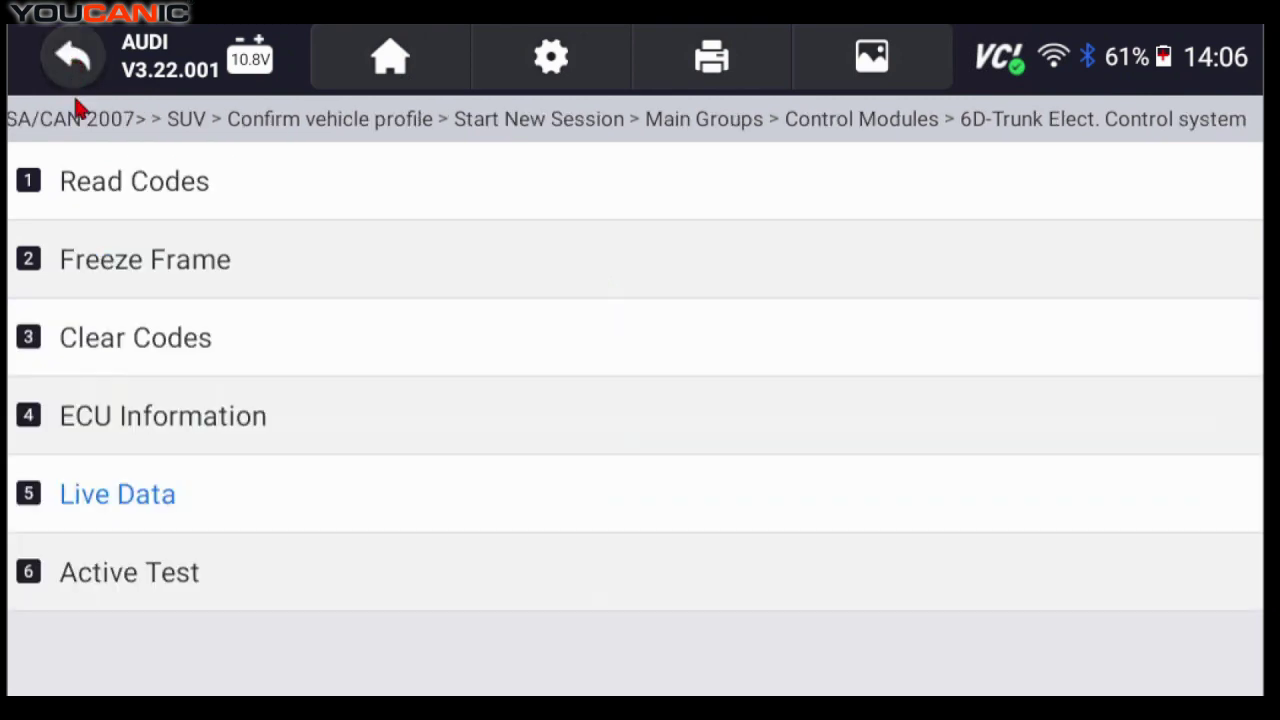
- Try to run the Open boot lid selective active test on the trunk module and return to the list of selective tests
click(107, 580)
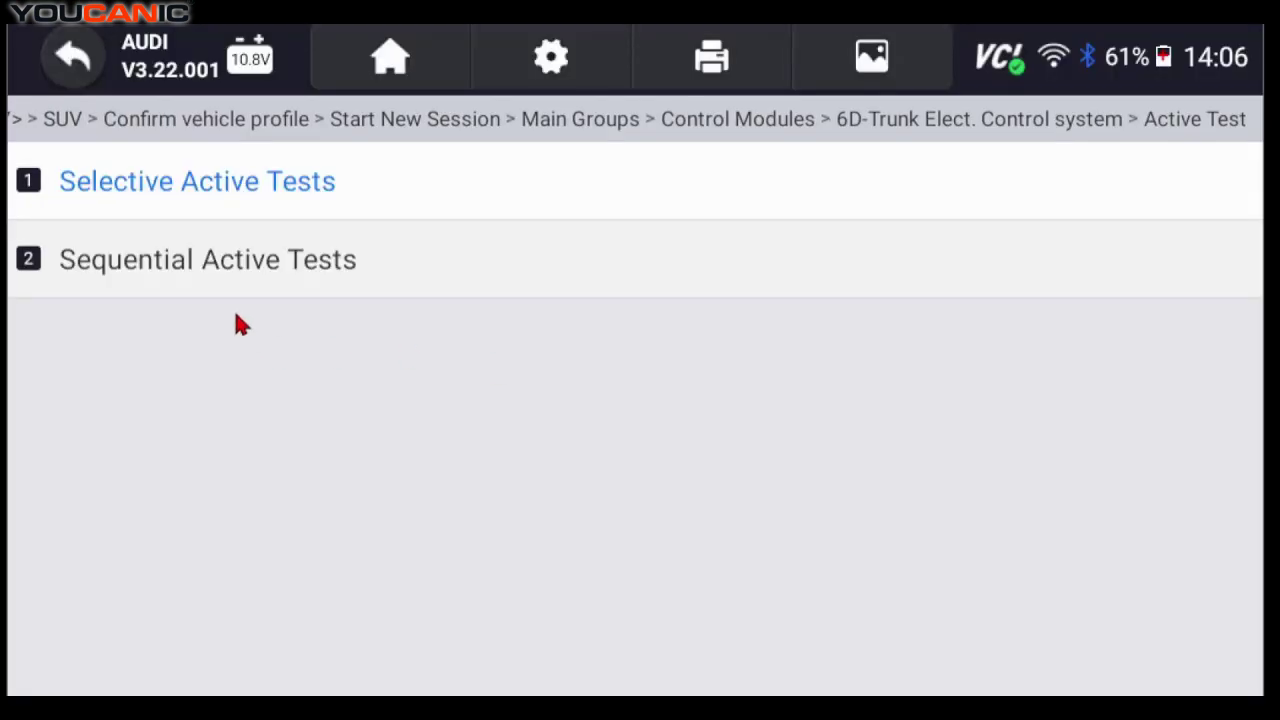
click(156, 204)
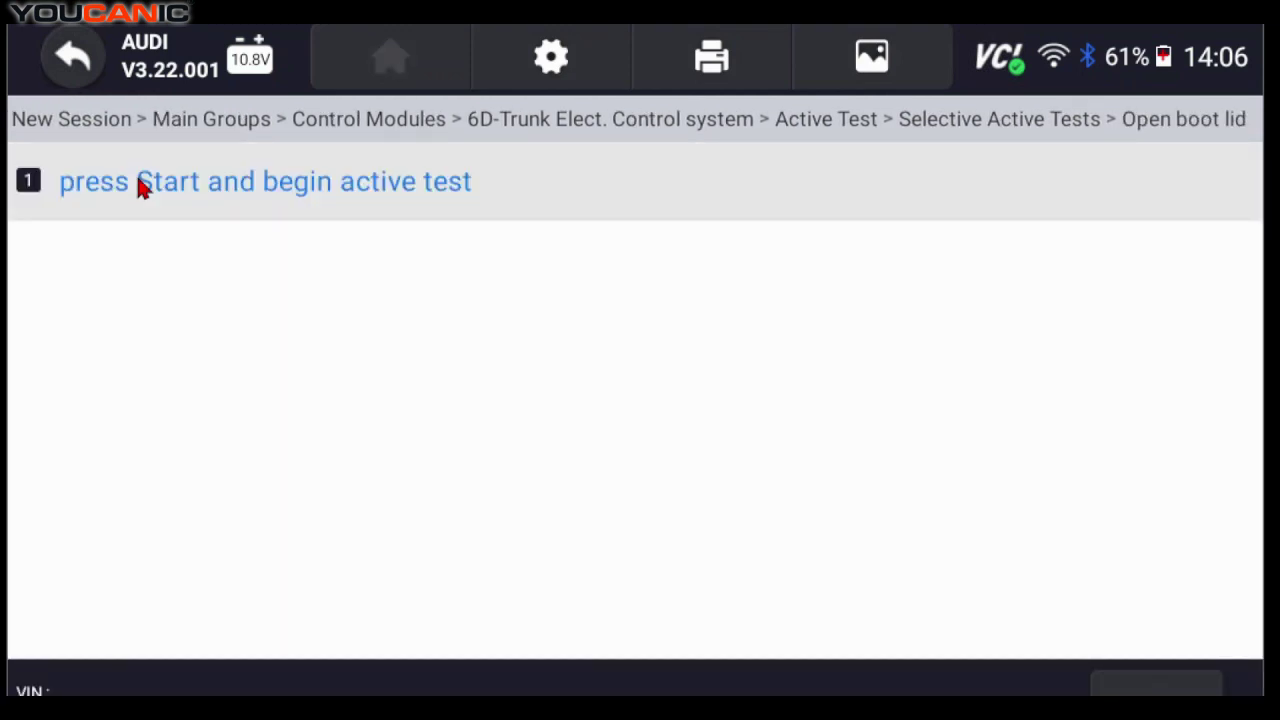
click(1158, 688)
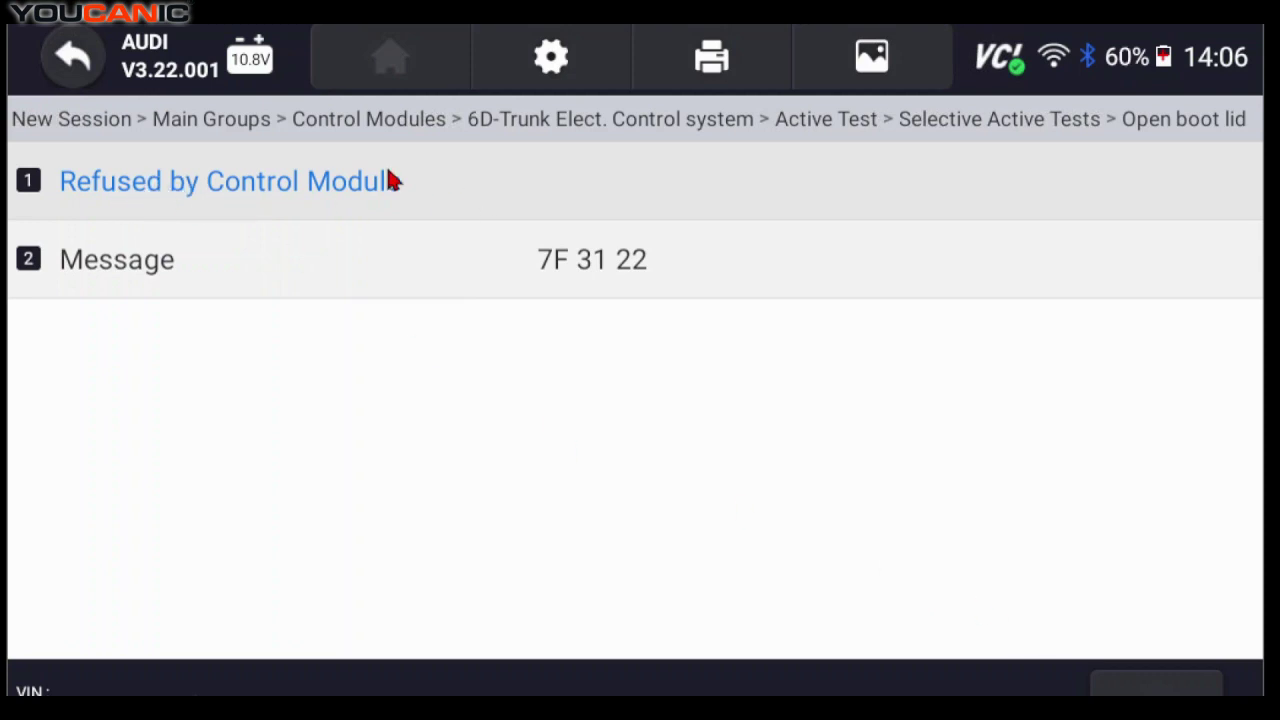
click(84, 72)
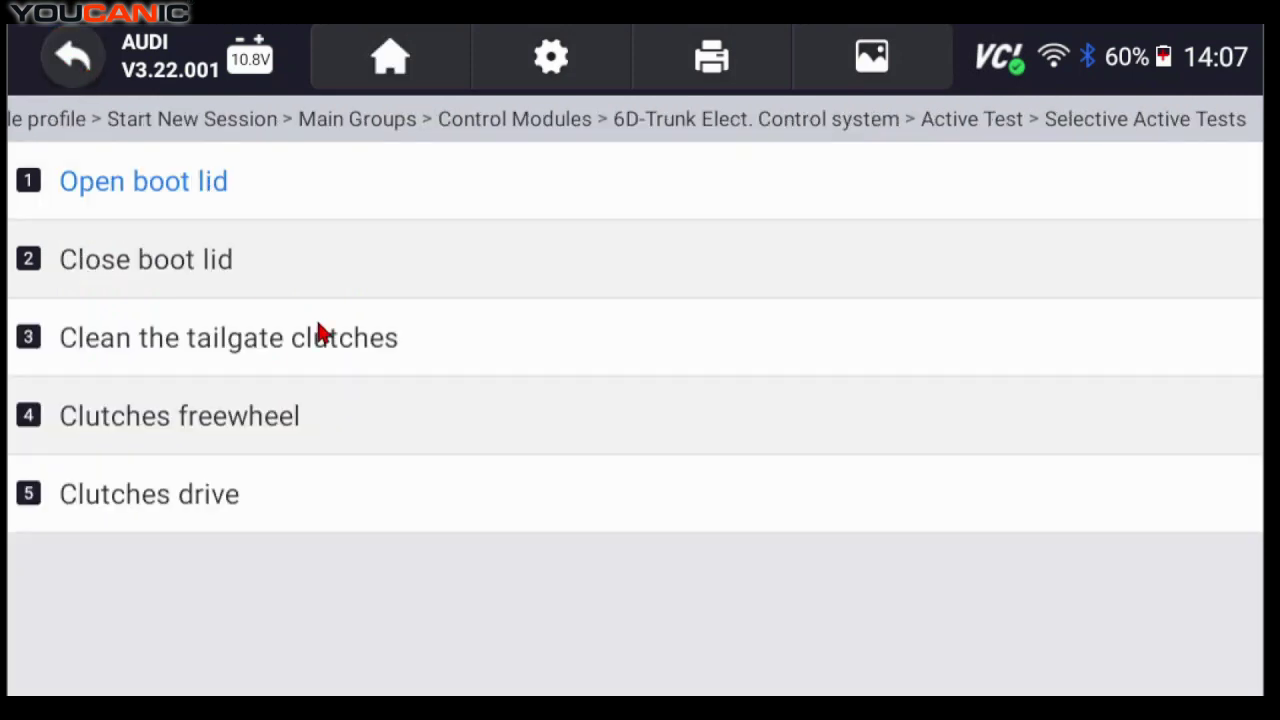
- Leave the active tests and the 6D-Trunk Elect. Control system, returning to the list of control modules
click(80, 68)
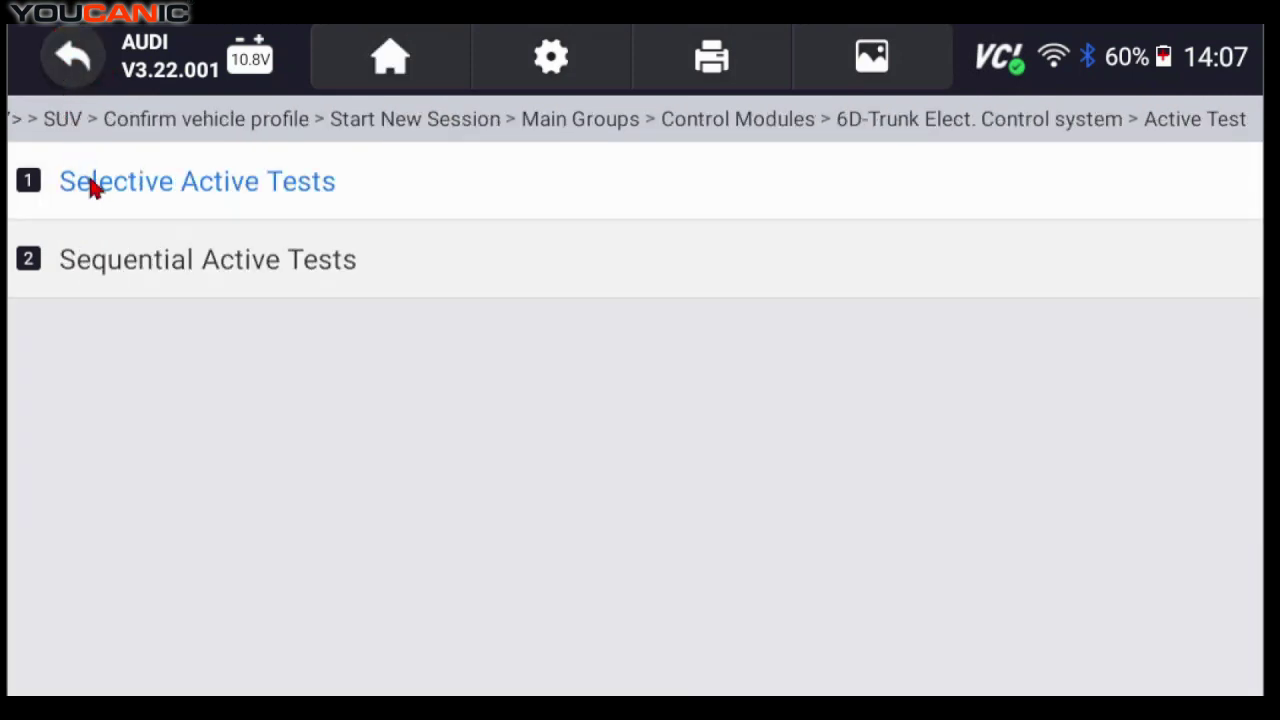
click(85, 66)
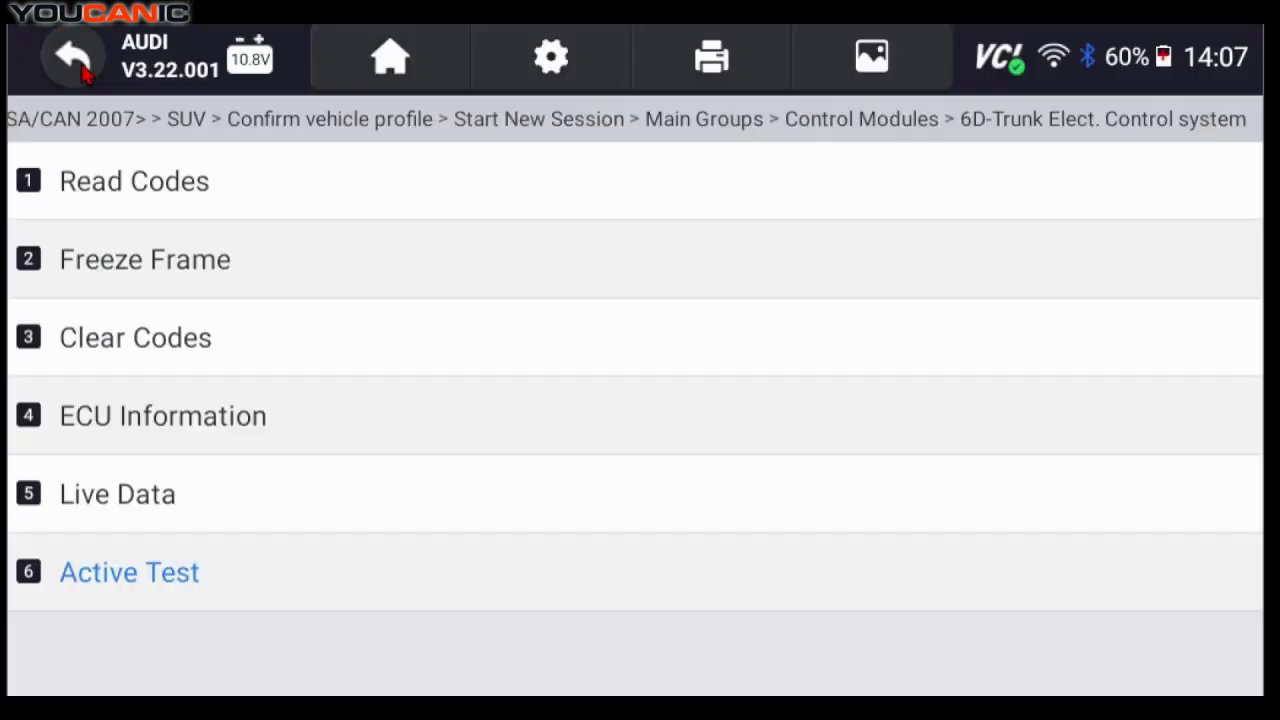
click(80, 64)
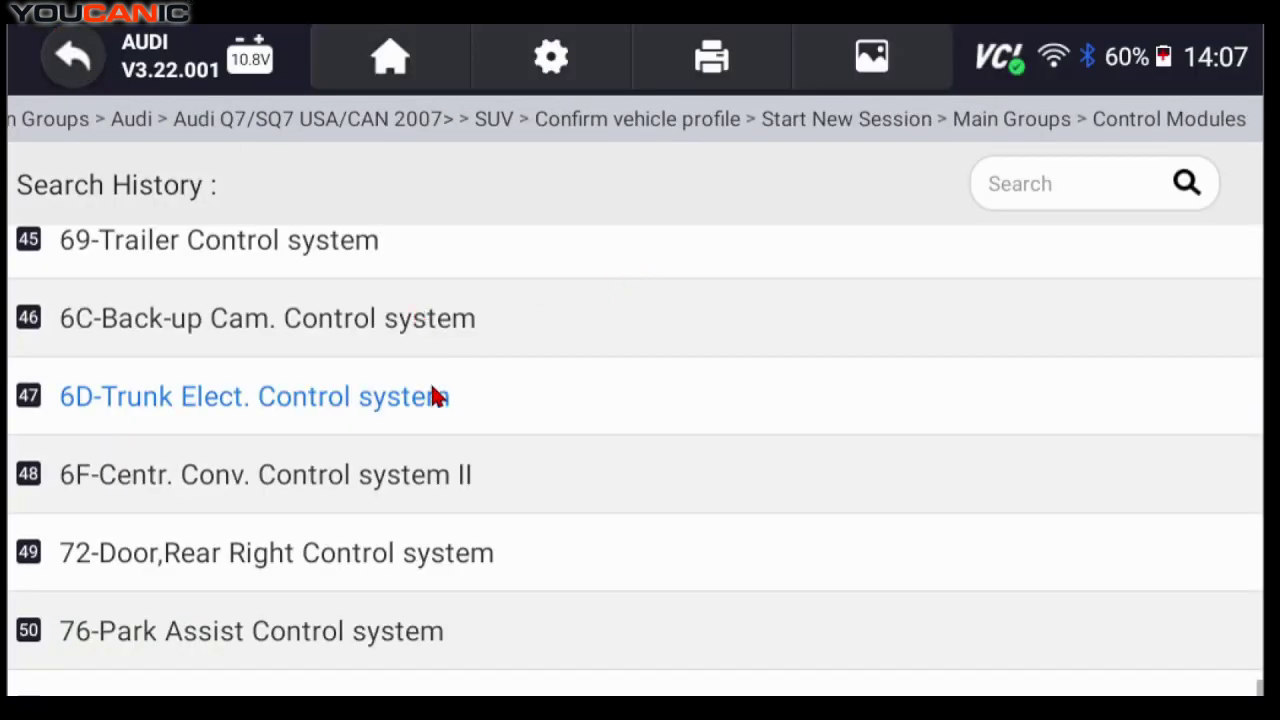